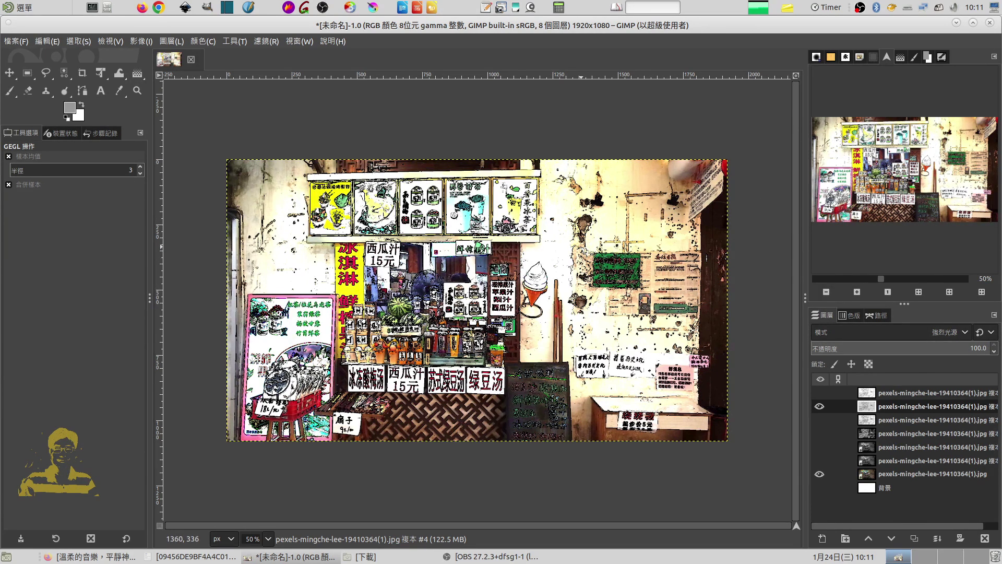
# Step: Hide and reshow the cartoon-effect layer and the photo layer to compare them
pyautogui.click(820, 407)
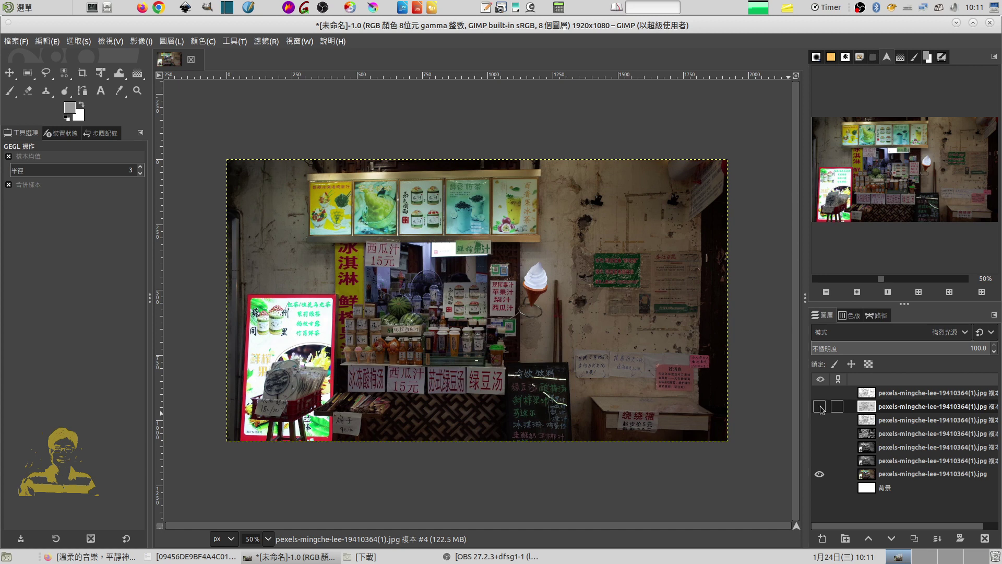
pyautogui.click(820, 406)
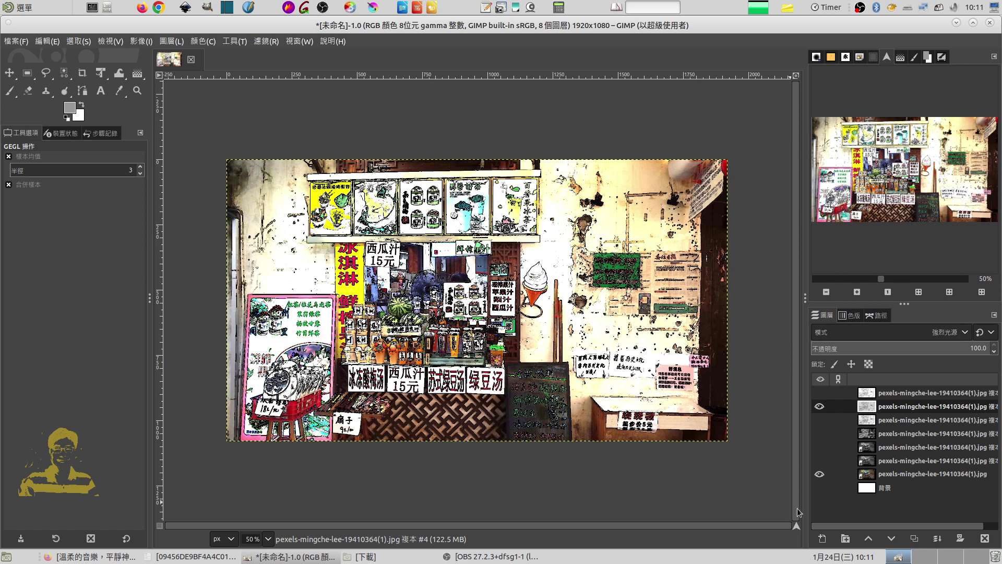
pyautogui.click(820, 474)
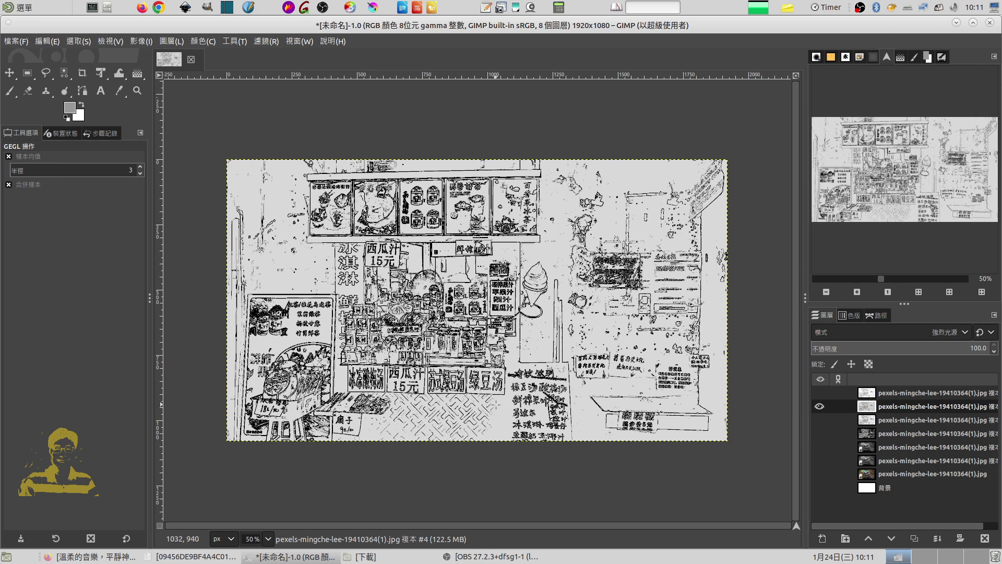
pyautogui.click(820, 474)
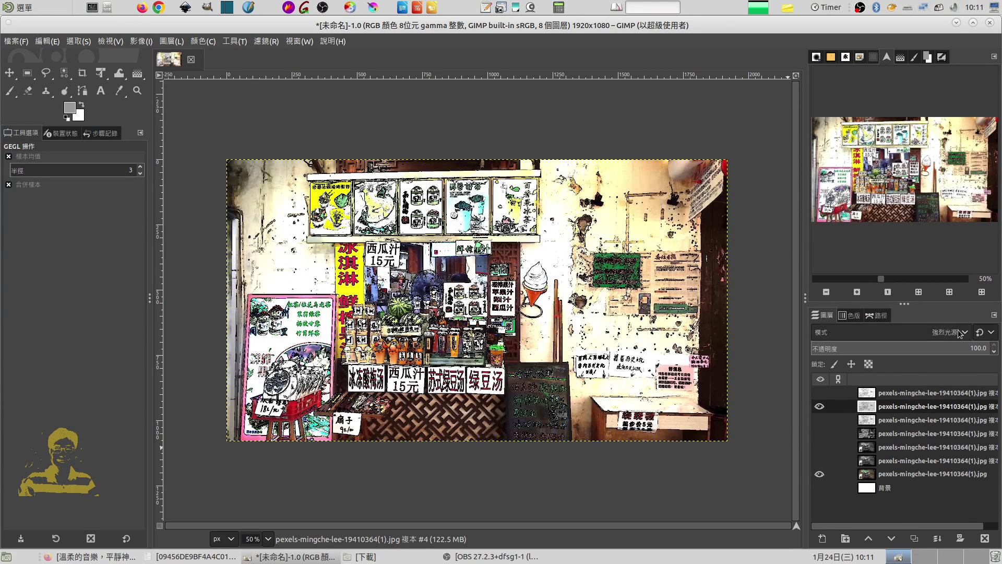
# Step: Select the Overlay-mode sketch layer and leave it visible over the original photo
pyautogui.click(819, 419)
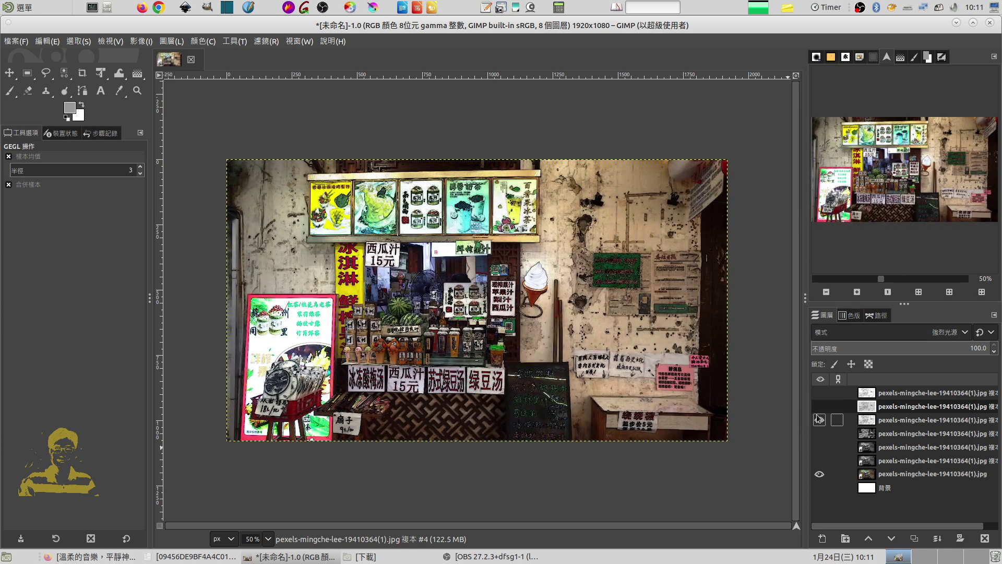
pyautogui.click(894, 421)
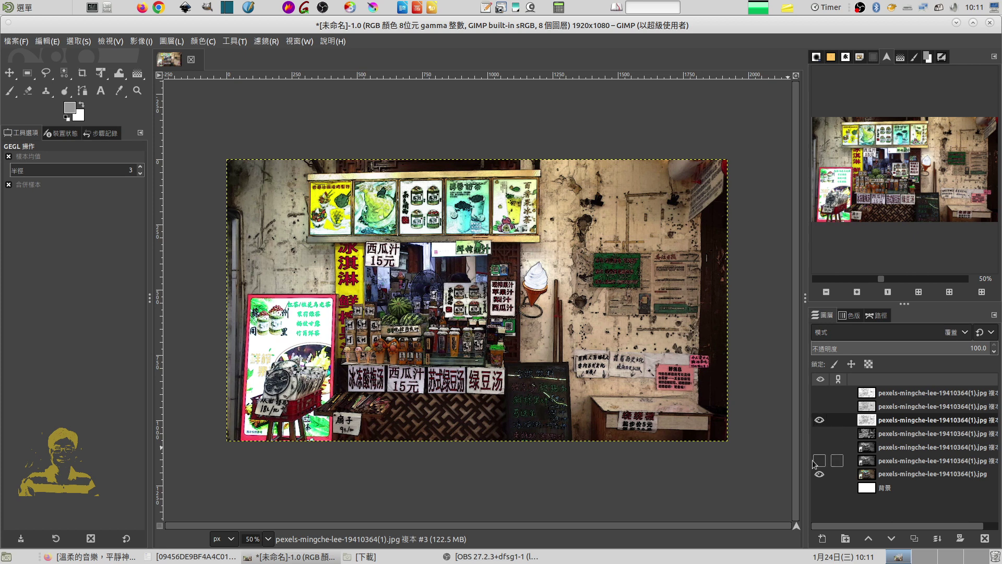
pyautogui.click(820, 474)
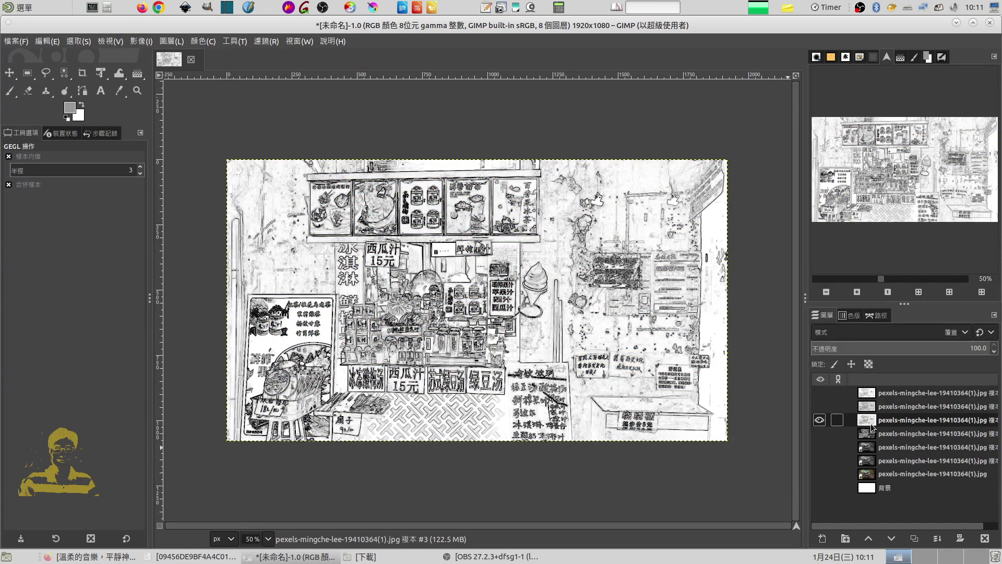
pyautogui.click(820, 487)
pyautogui.click(820, 487)
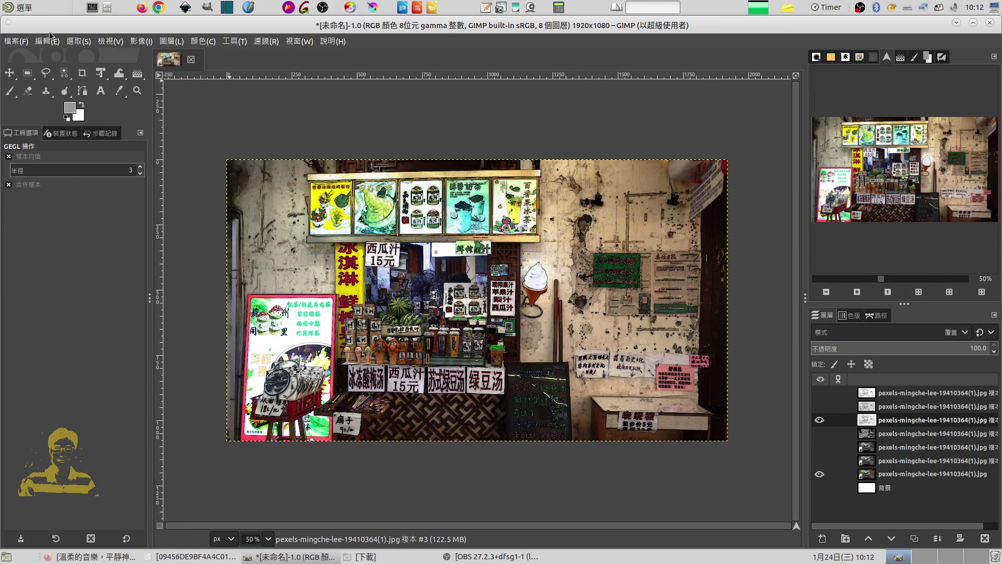
# Step: Create a new blank 1920×1080 px image with the default settings
pyautogui.click(17, 42)
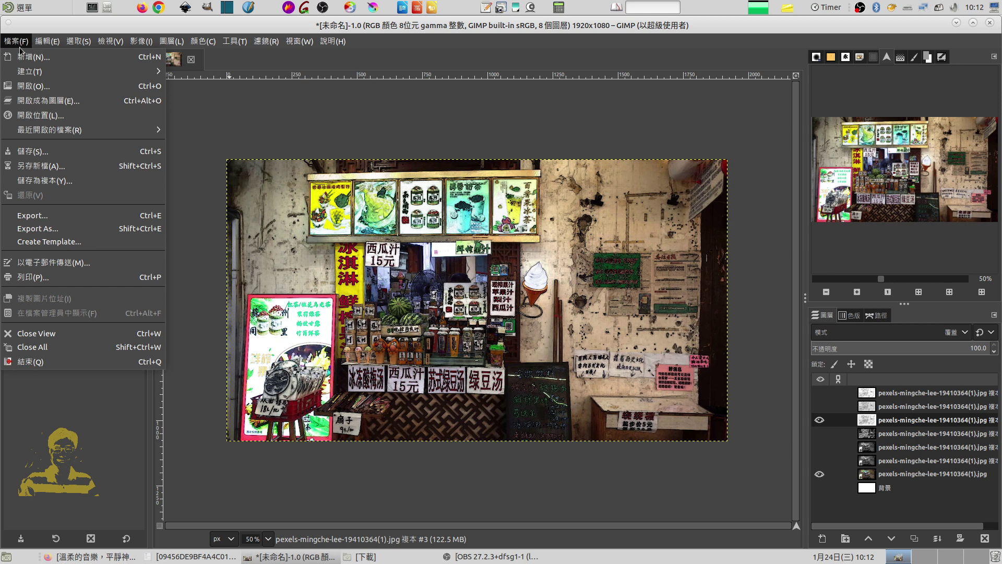
pyautogui.click(26, 57)
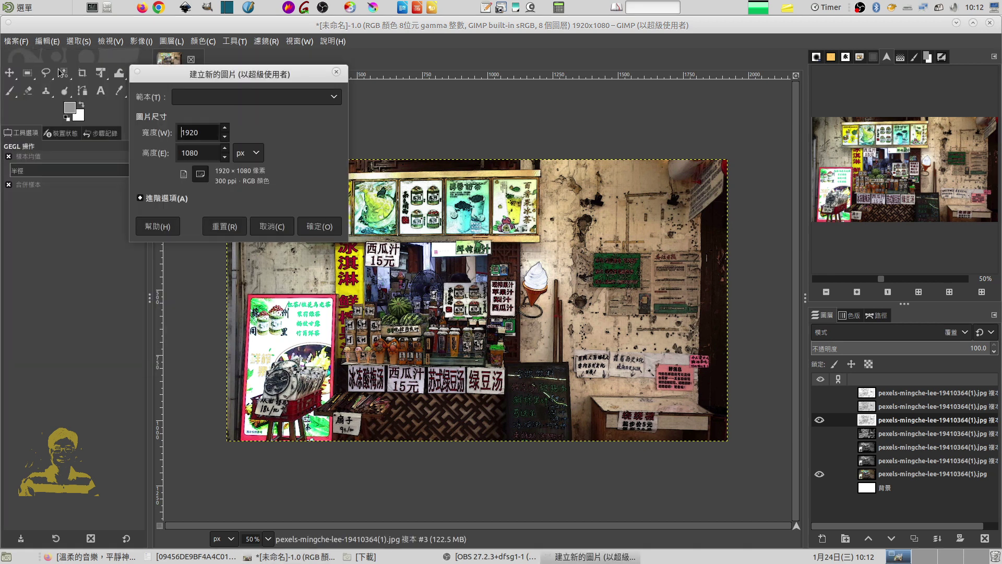
pyautogui.click(322, 228)
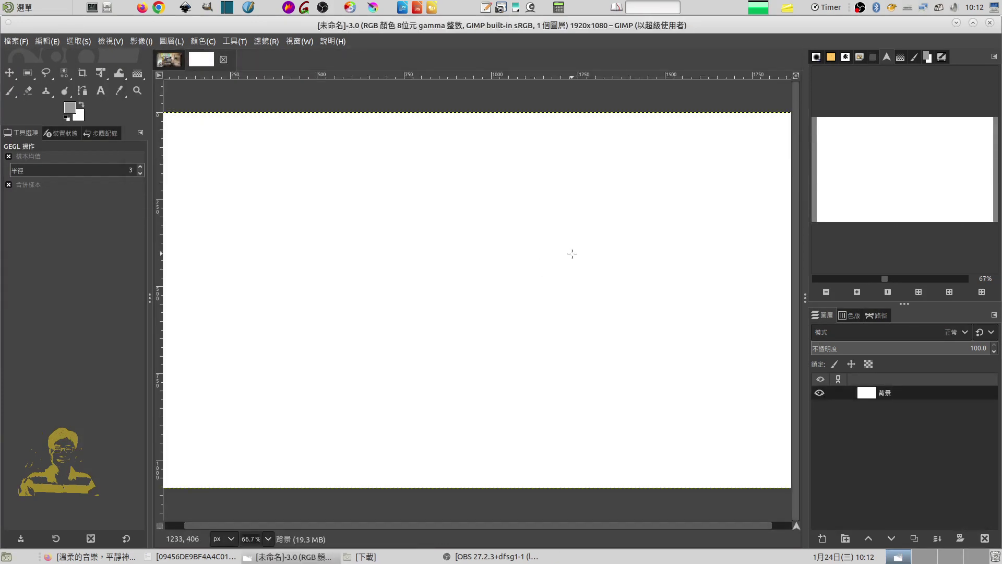
pyautogui.click(373, 556)
# Step: Drag pexels-mingche-lee-19410364(1).jpg onto the new image as a layer, converting it to sRGB
pyautogui.moveTo(413, 128); pyautogui.dragTo(531, 126)
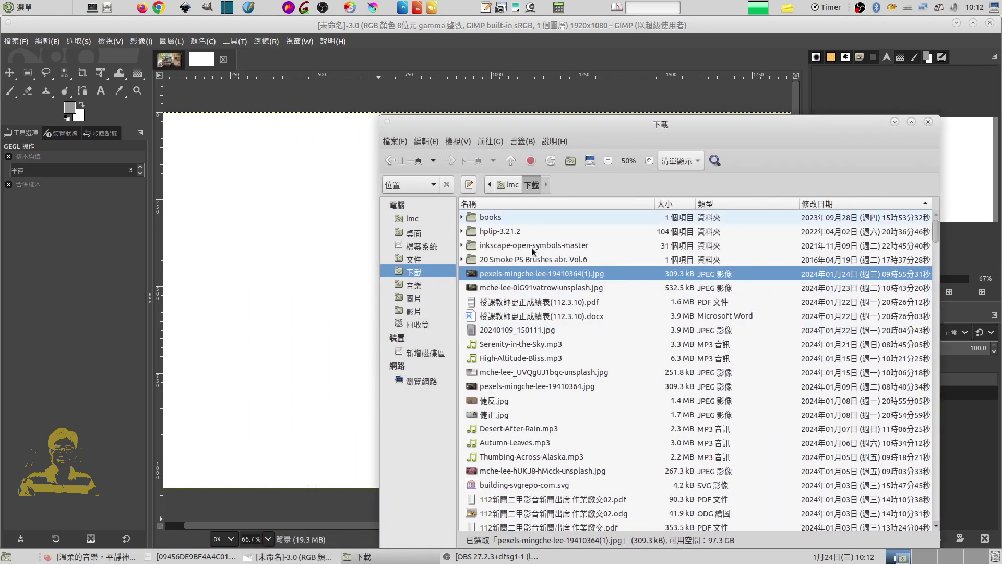
pyautogui.moveTo(494, 274); pyautogui.dragTo(300, 237)
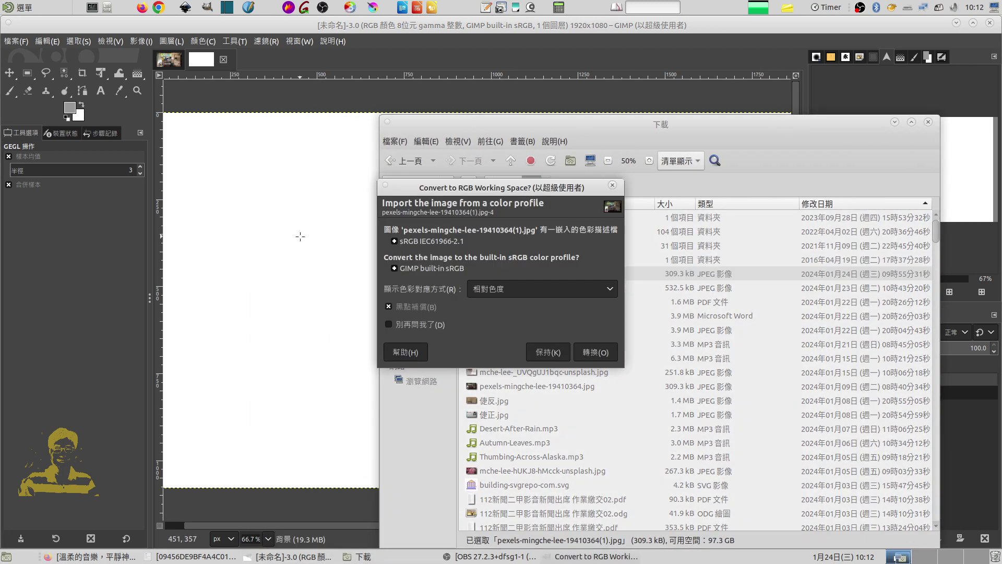
pyautogui.click(555, 355)
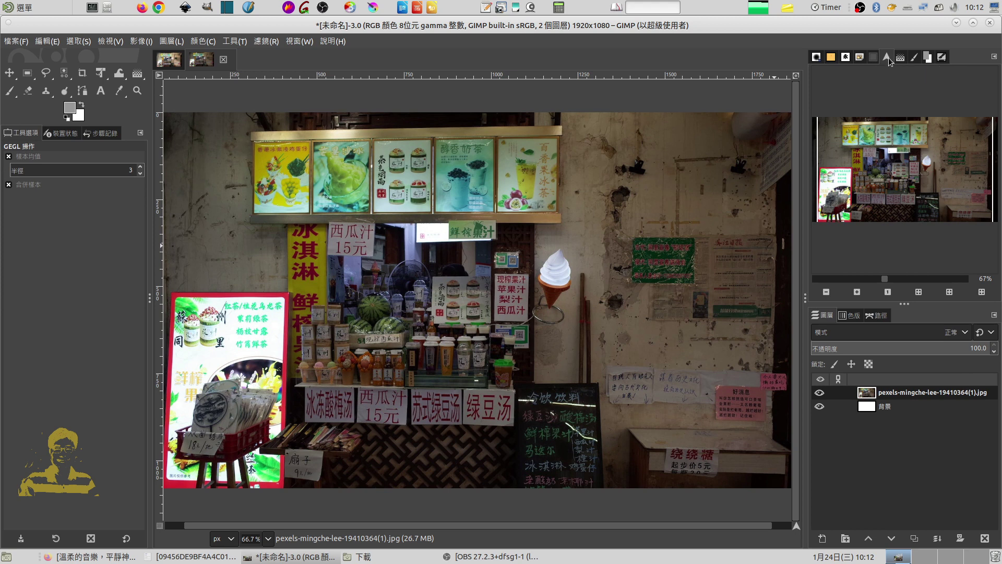
# Step: Zoom to 50% and resize the photo layer to the 1920×1080 image size
pyautogui.click(826, 292)
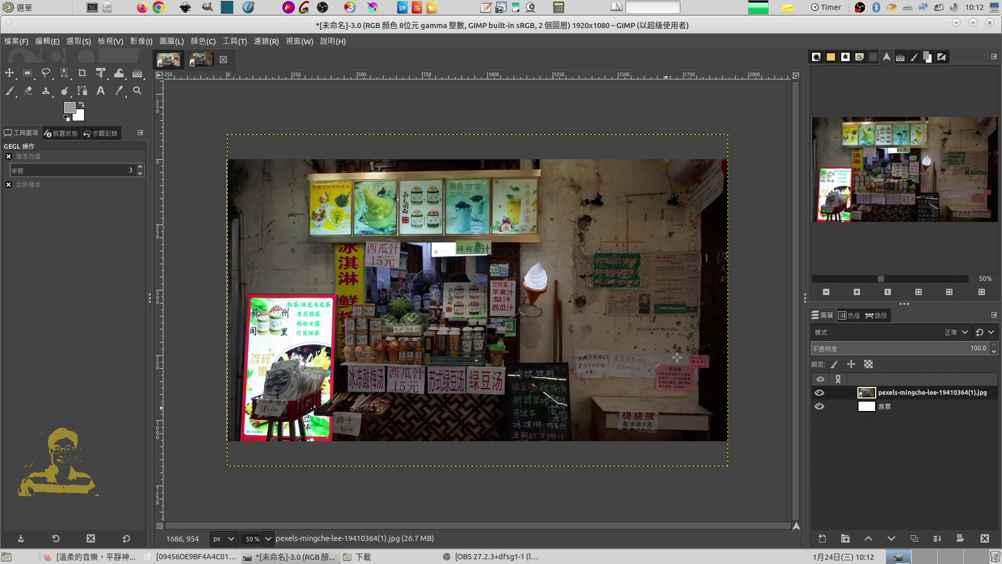
pyautogui.rightClick(566, 257)
pyautogui.moveTo(599, 348)
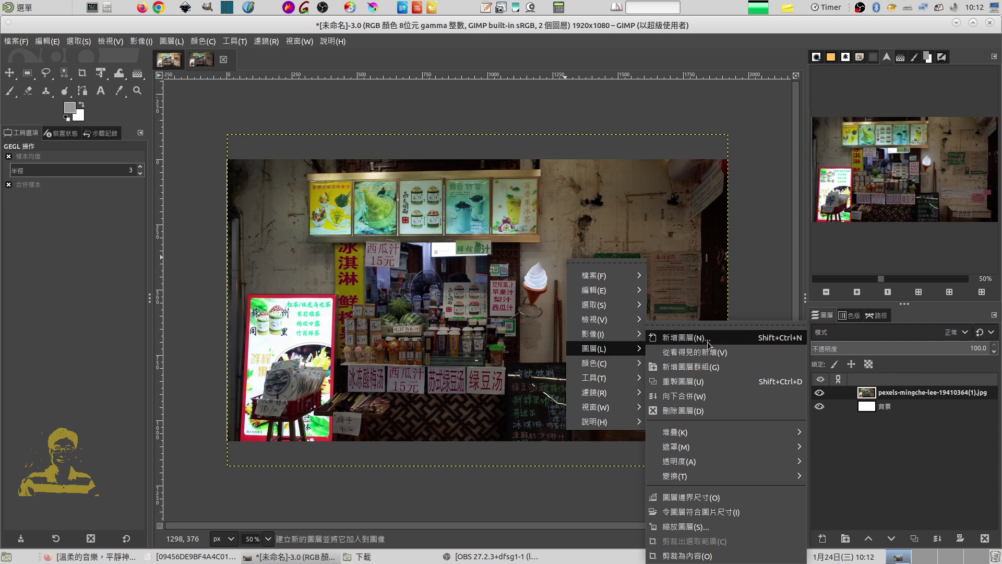
pyautogui.click(708, 512)
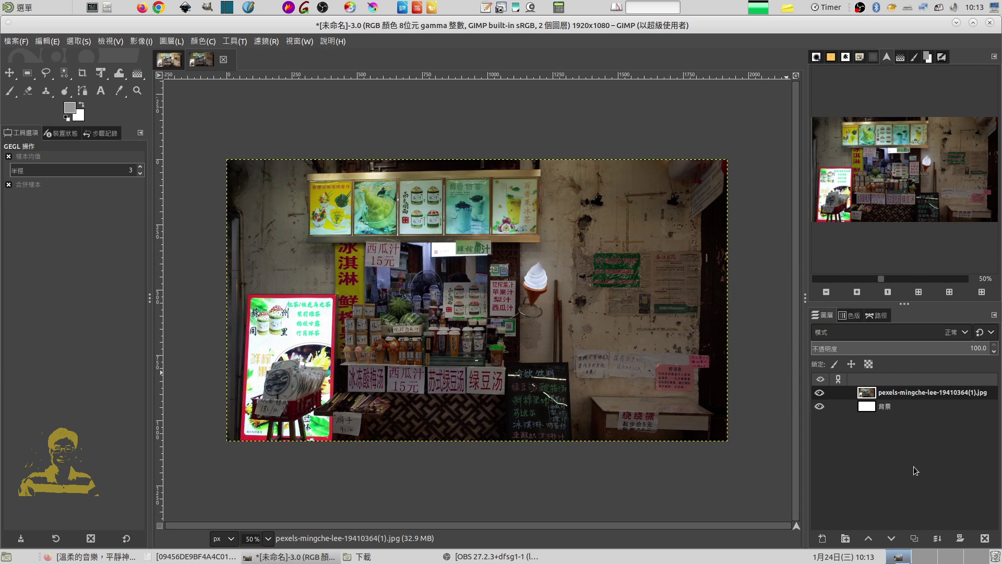
# Step: Duplicate the photo layer and desaturate the copy using Luminance mode
pyautogui.click(915, 538)
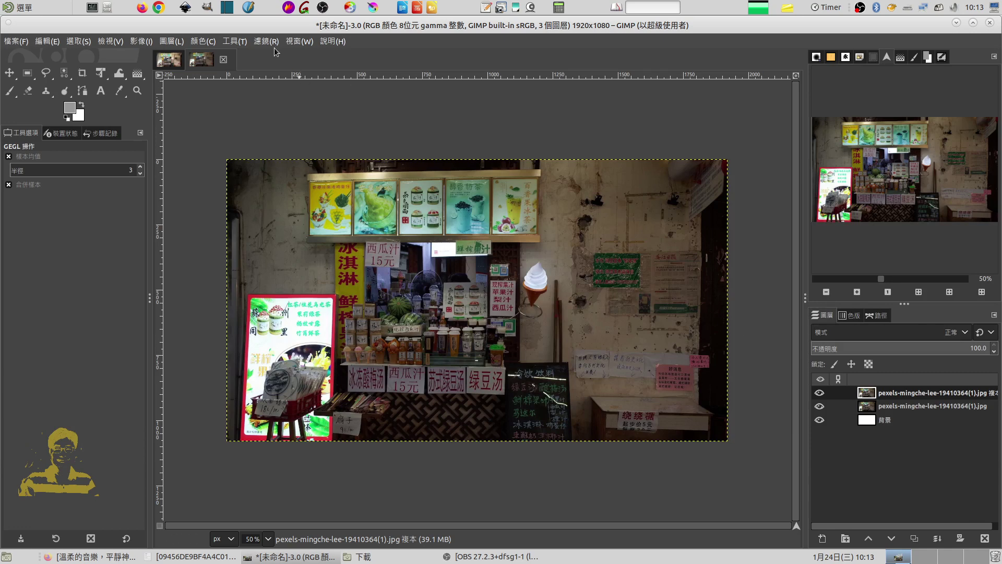
pyautogui.click(202, 43)
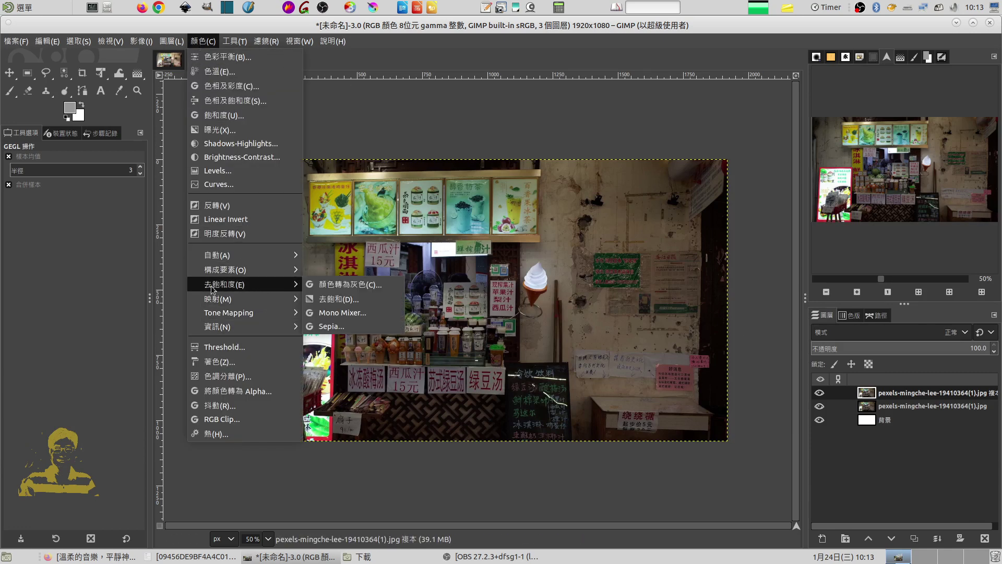
pyautogui.moveTo(225, 284)
pyautogui.click(360, 299)
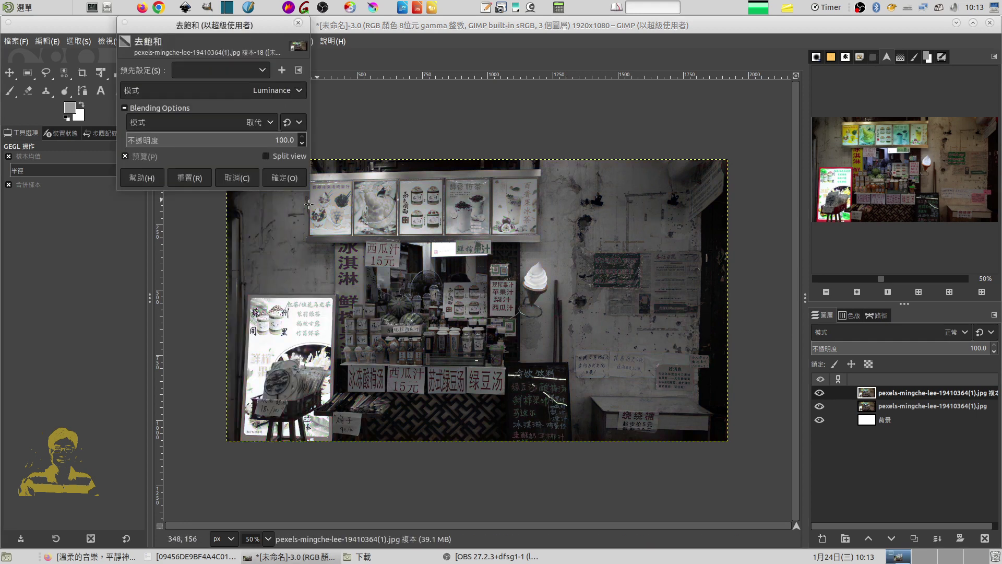
pyautogui.press('Return')
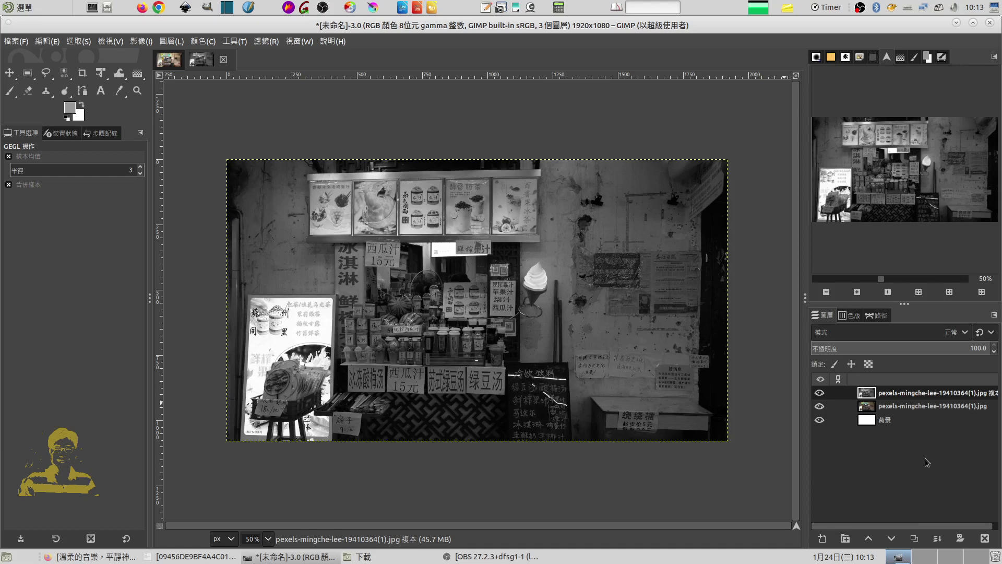
# Step: Duplicate the greyscale layer and raise the copy's contrast with Brightness-Contrast
pyautogui.click(915, 539)
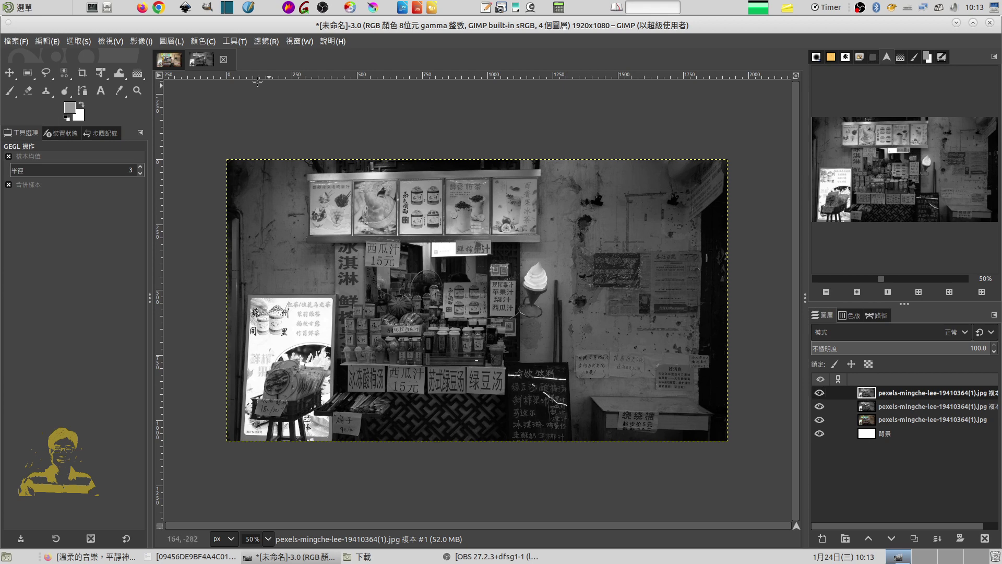
pyautogui.click(201, 41)
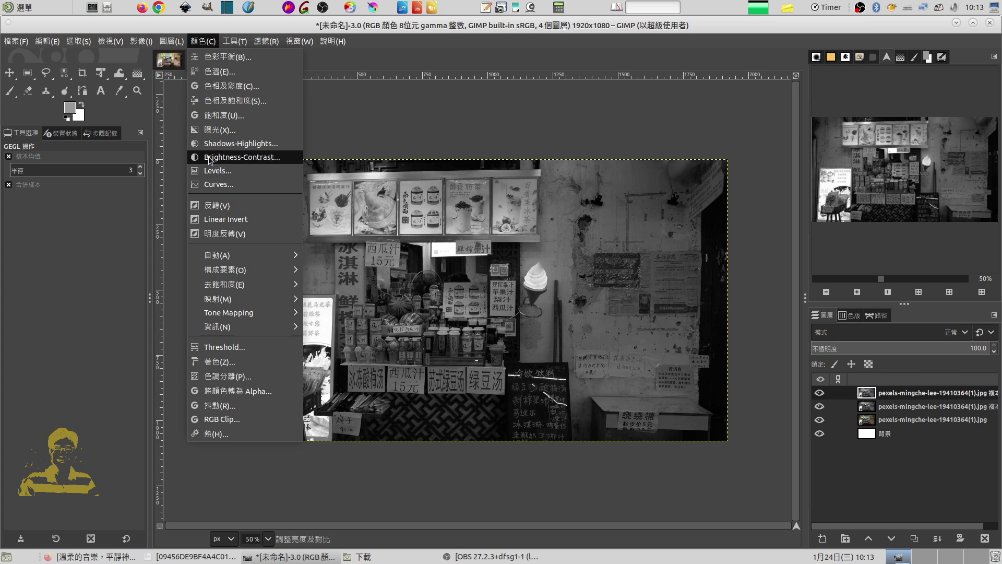
pyautogui.click(266, 157)
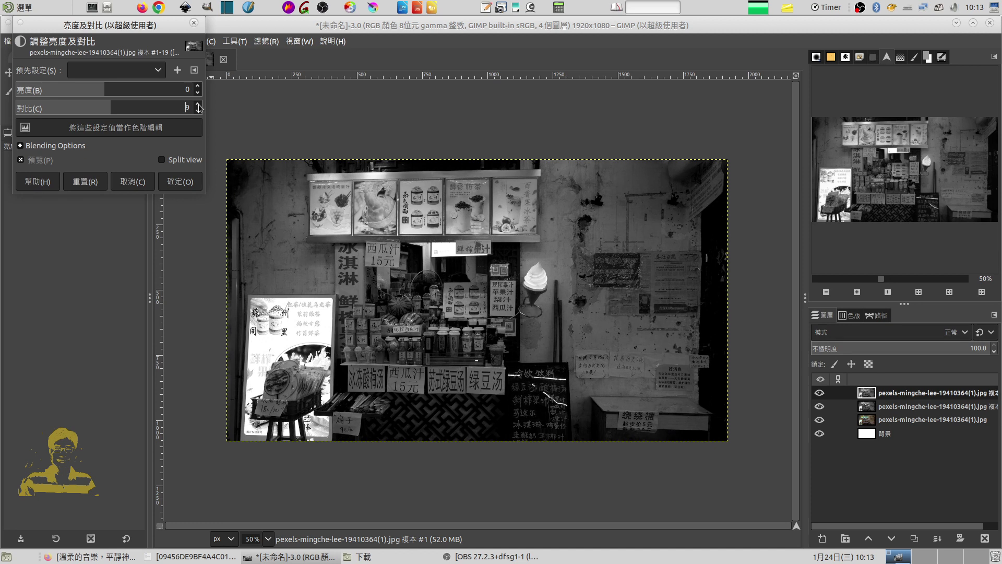
pyautogui.click(186, 182)
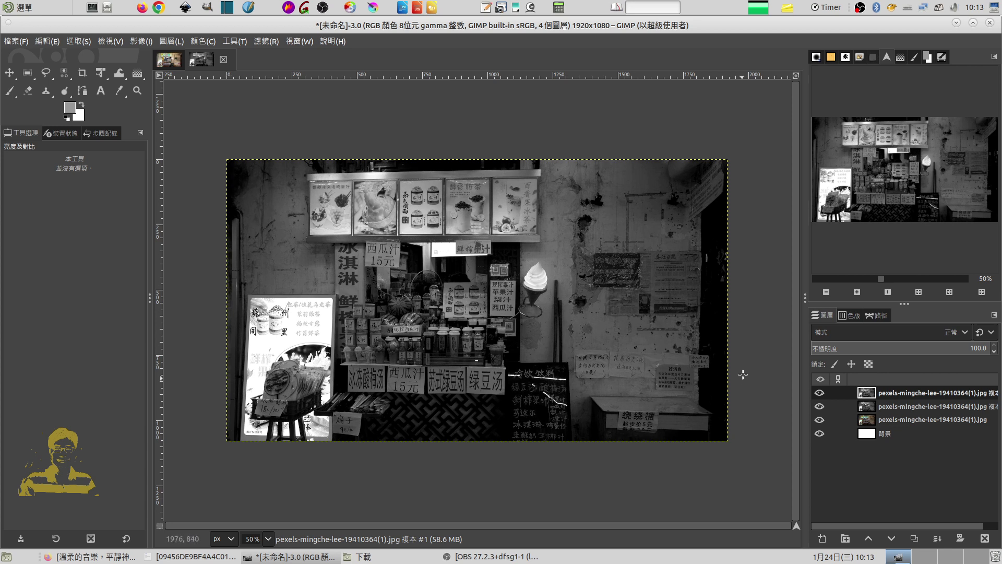
# Step: Duplicate the adjusted layer, apply Sobel edge detection at amount 2.01, then duplicate the result
pyautogui.click(913, 539)
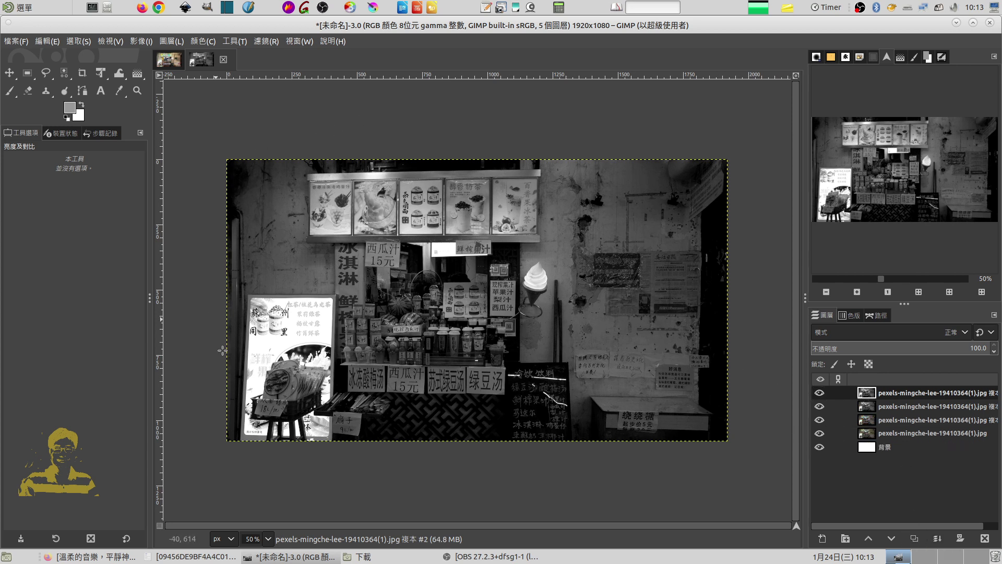
pyautogui.click(267, 42)
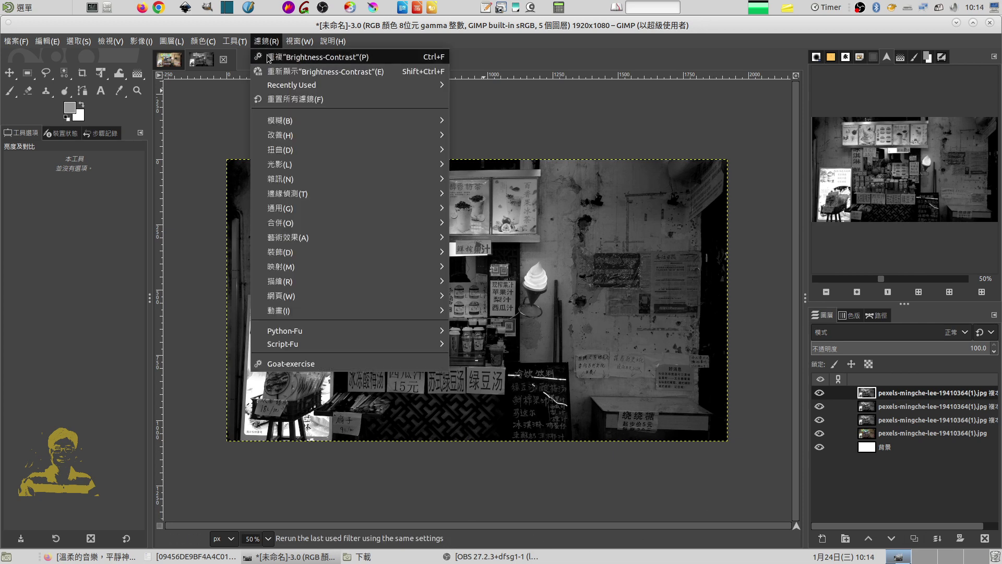
pyautogui.moveTo(288, 193)
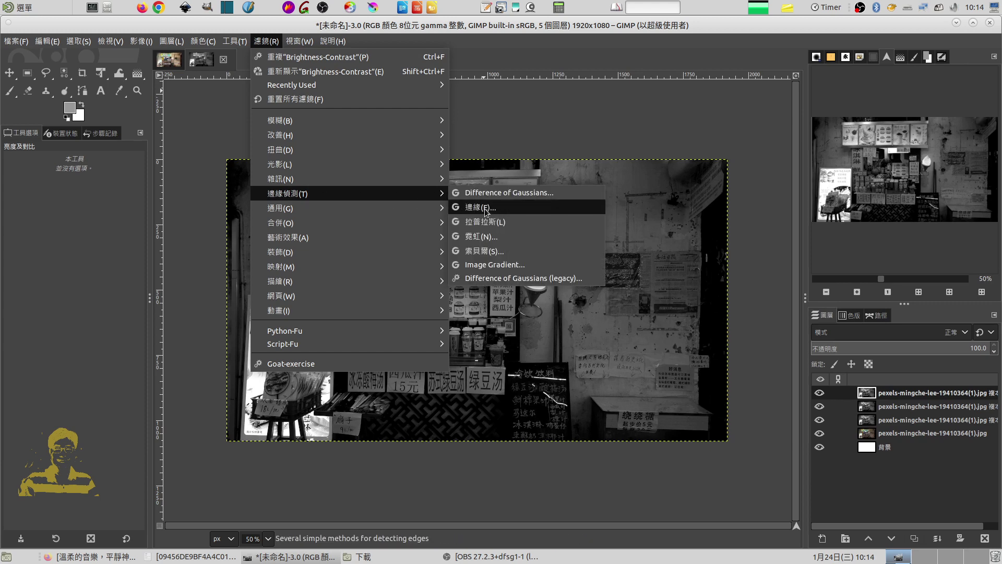
pyautogui.click(486, 209)
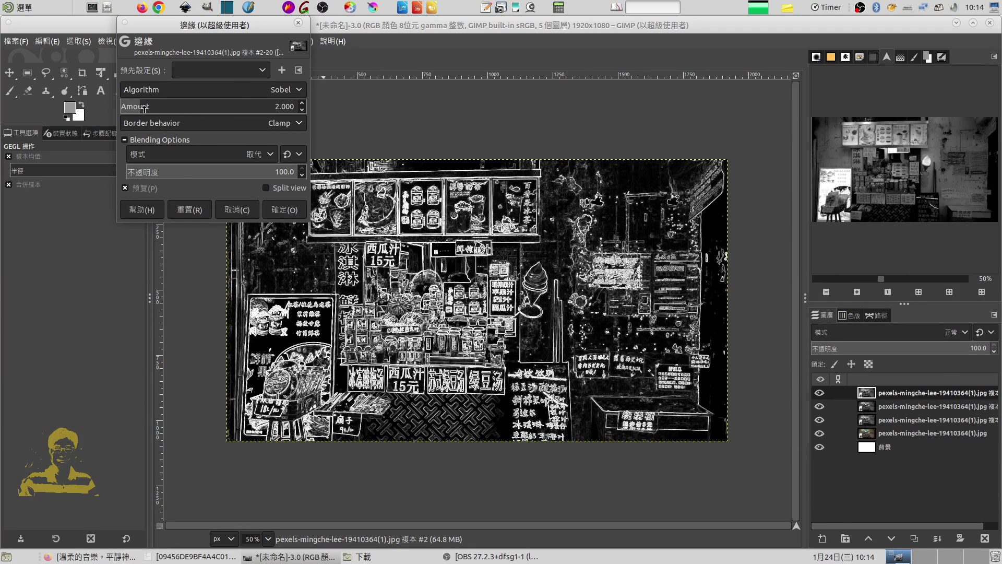
pyautogui.click(302, 103)
pyautogui.click(280, 212)
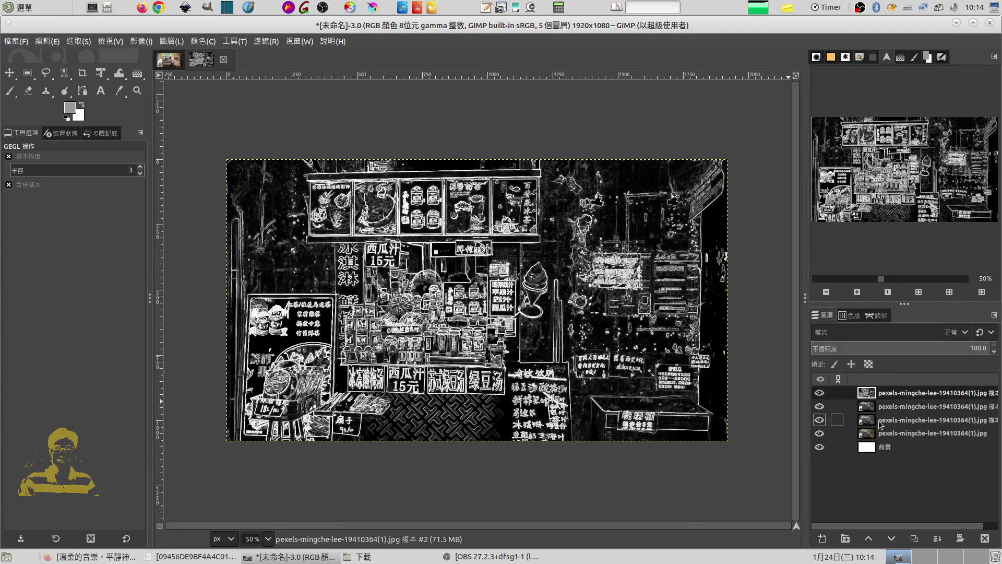
pyautogui.click(898, 433)
# Step: Duplicate the edge layer, value-invert it into dark lines on white, and duplicate it again
pyautogui.click(914, 538)
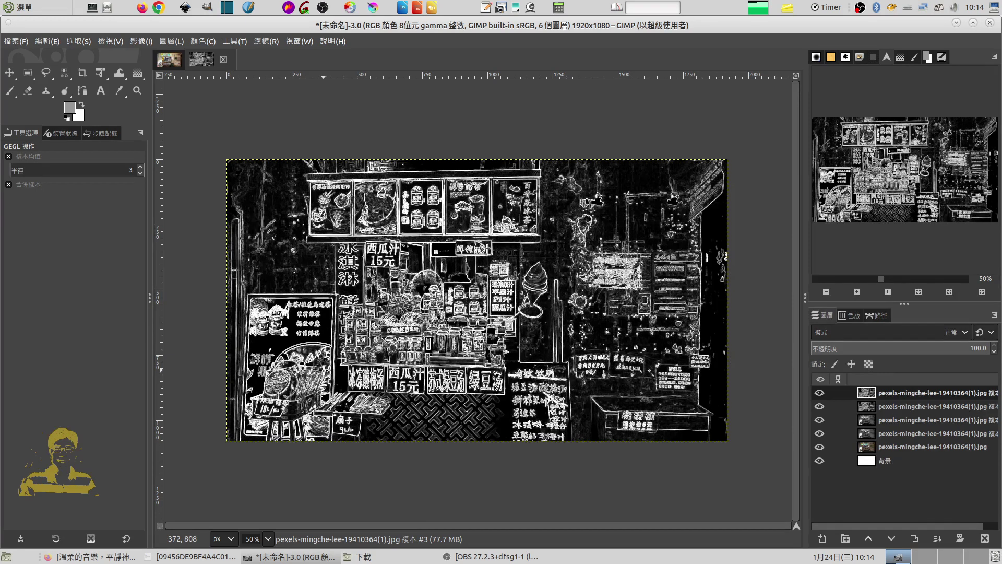
pyautogui.click(205, 44)
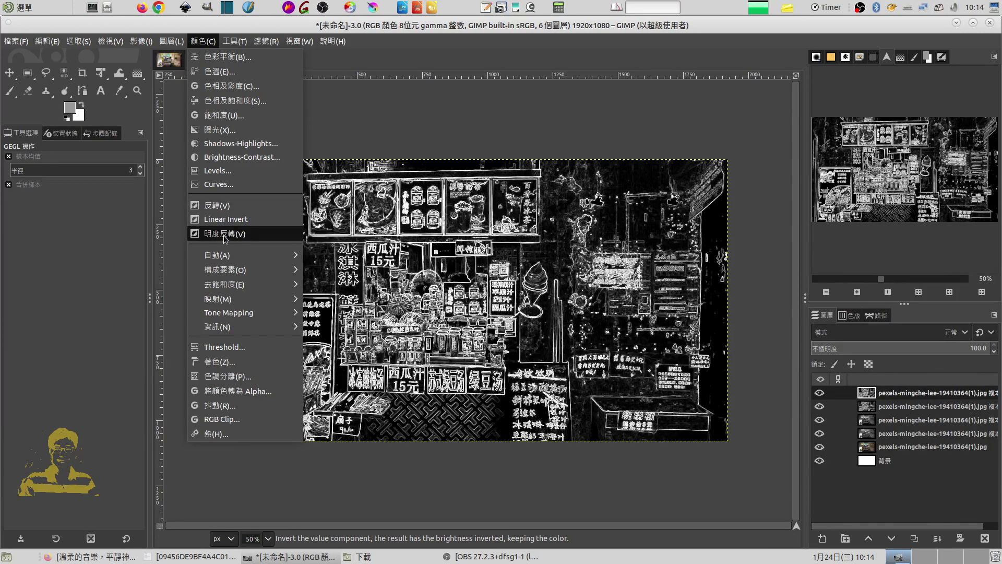
pyautogui.click(231, 206)
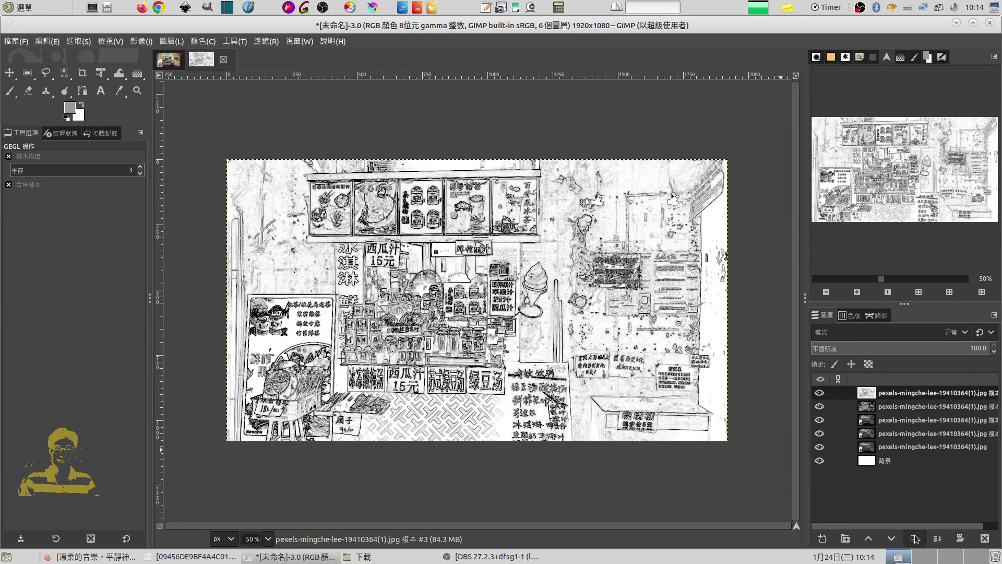
pyautogui.click(914, 538)
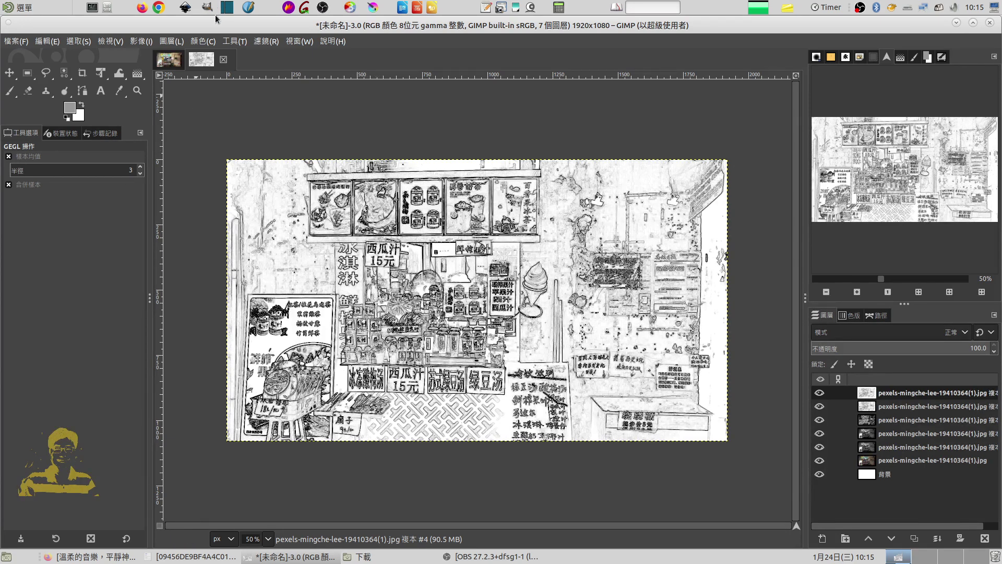
pyautogui.click(202, 41)
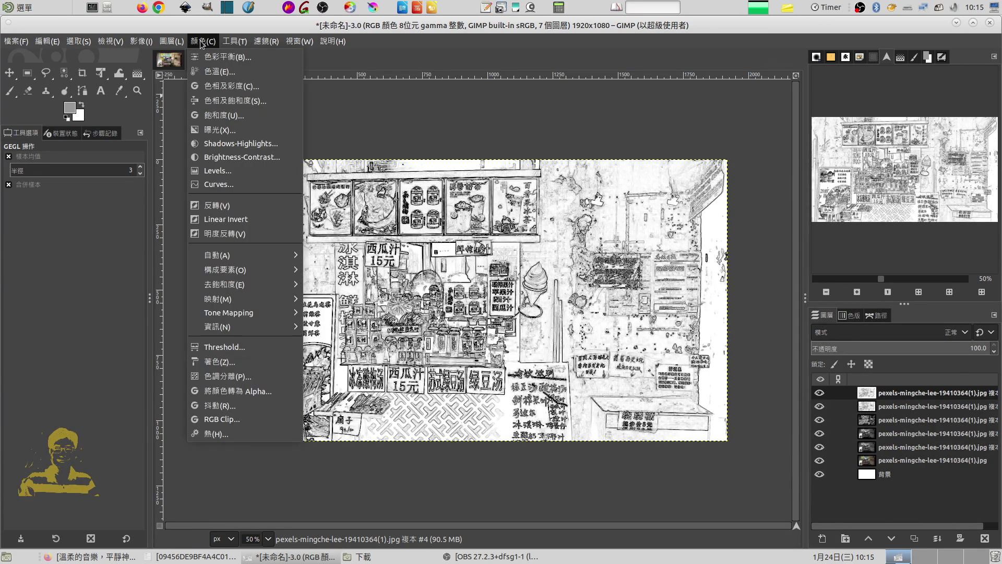
# Step: Apply a Threshold of 144–255 to the top sketch layer for stark black-and-white lines
pyautogui.click(235, 346)
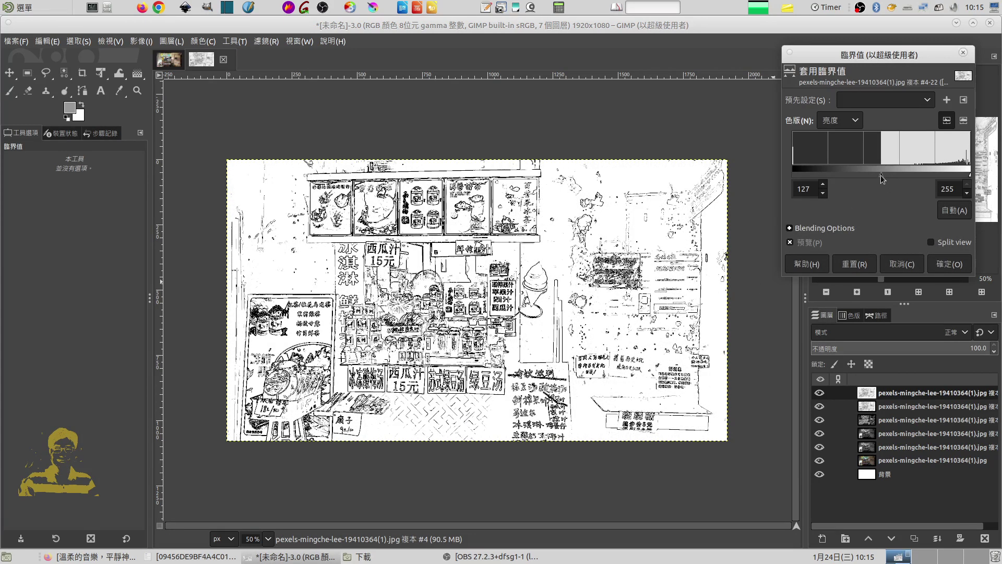
pyautogui.moveTo(881, 174)
pyautogui.mouseDown()
pyautogui.moveTo(902, 174)
pyautogui.moveTo(836, 174)
pyautogui.moveTo(893, 178)
pyautogui.mouseUp()
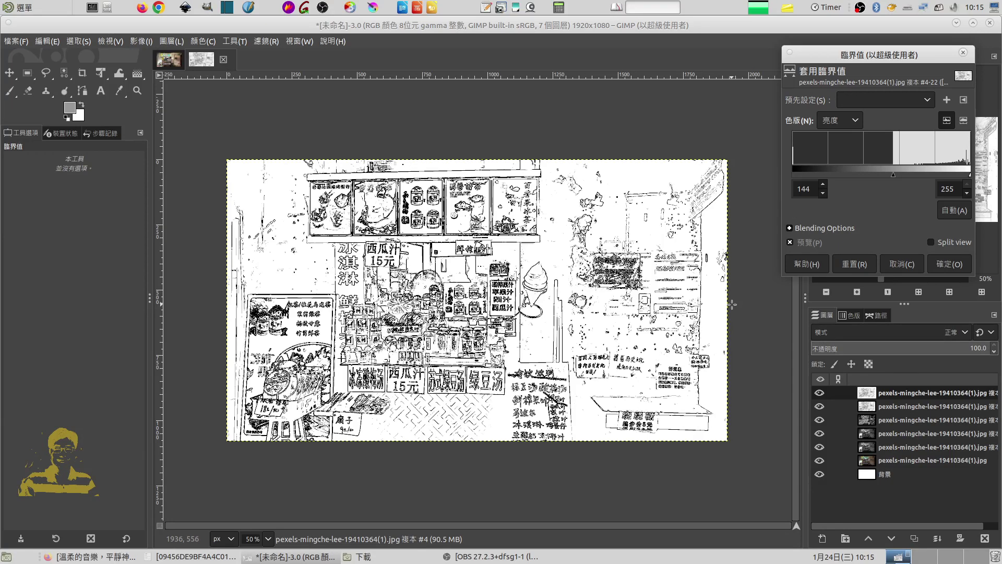
pyautogui.click(953, 266)
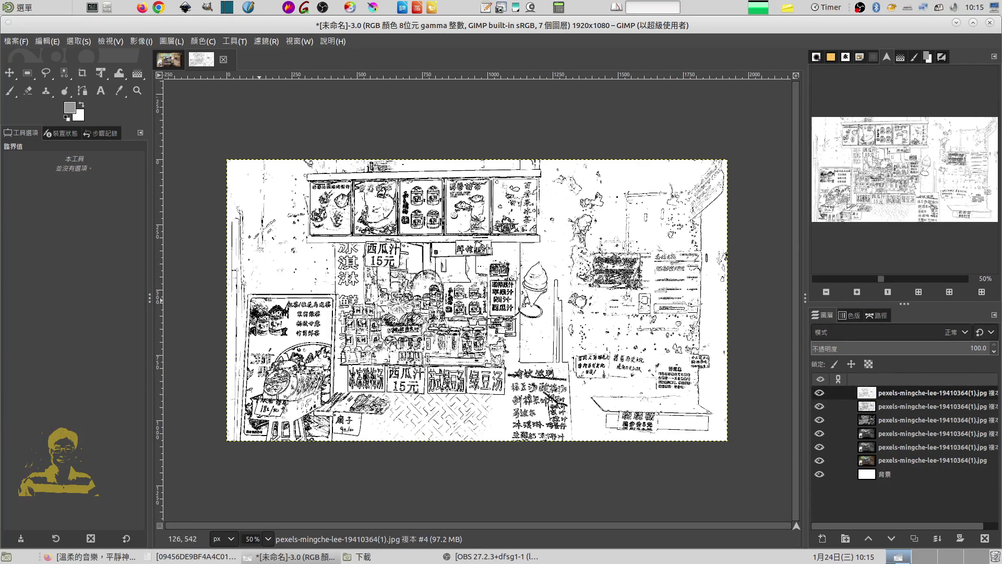
# Step: Hide the intermediate layer copies and reselect the top thresholded sketch layer
pyautogui.click(821, 411)
pyautogui.click(820, 433)
pyautogui.click(820, 447)
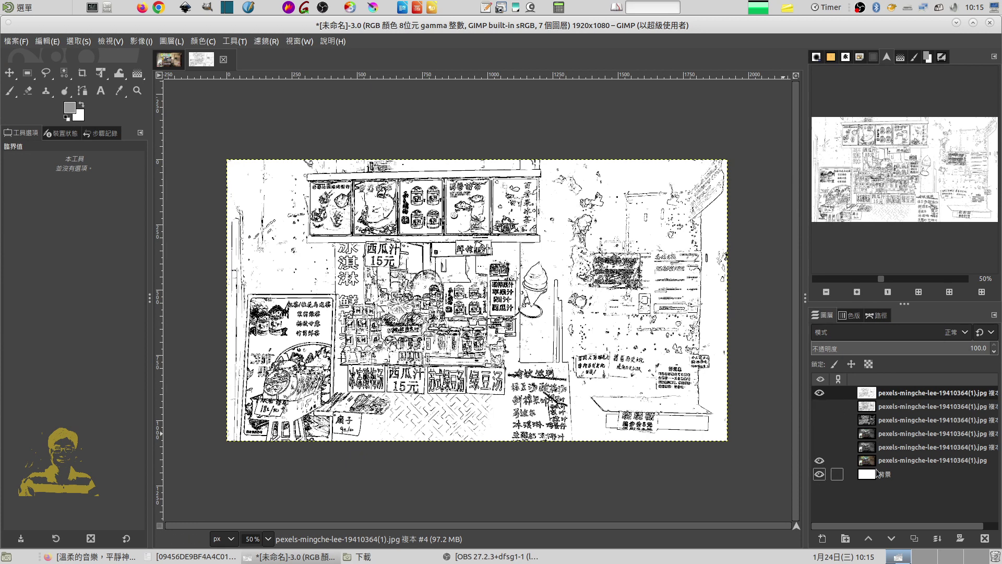
pyautogui.click(868, 463)
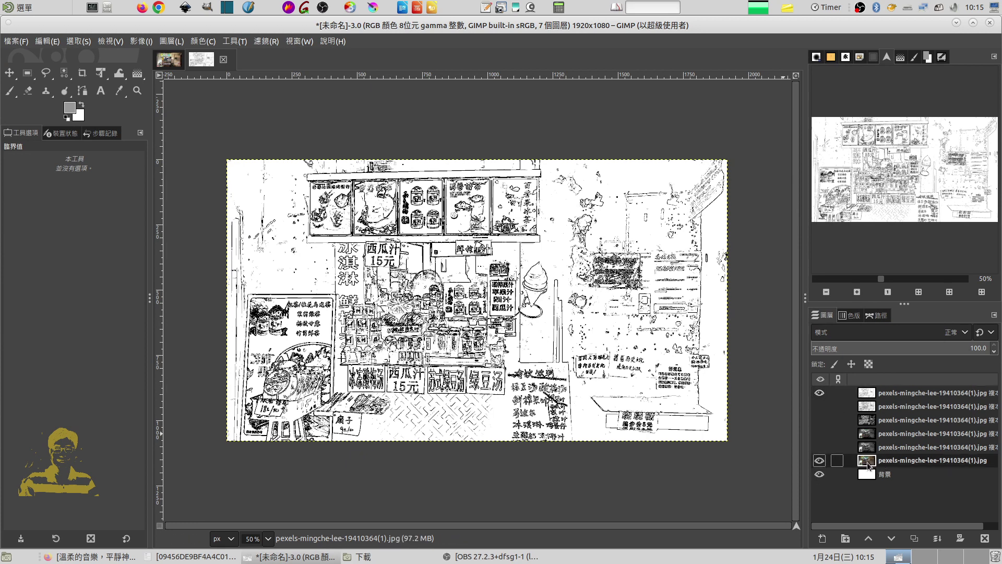
pyautogui.click(919, 393)
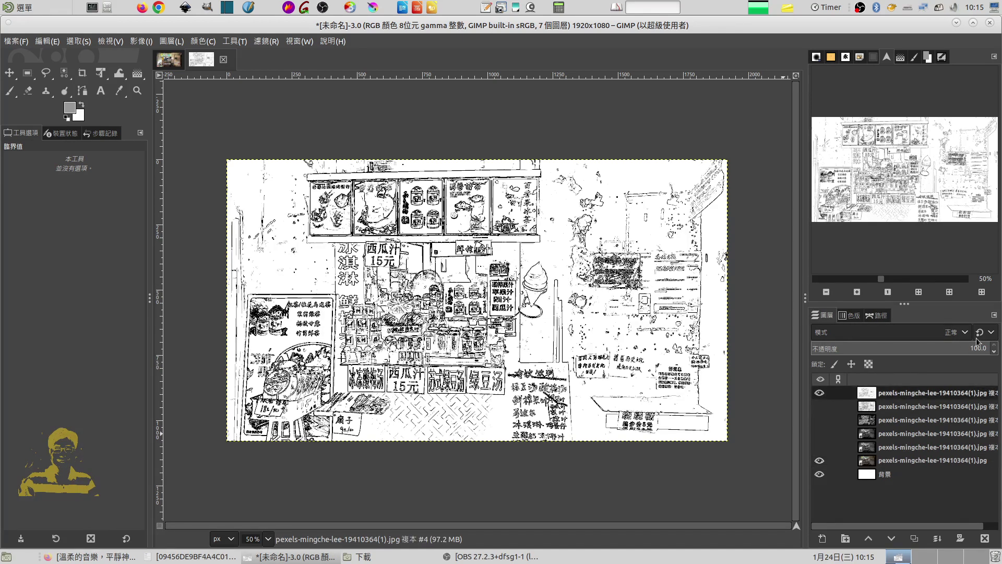
pyautogui.click(960, 333)
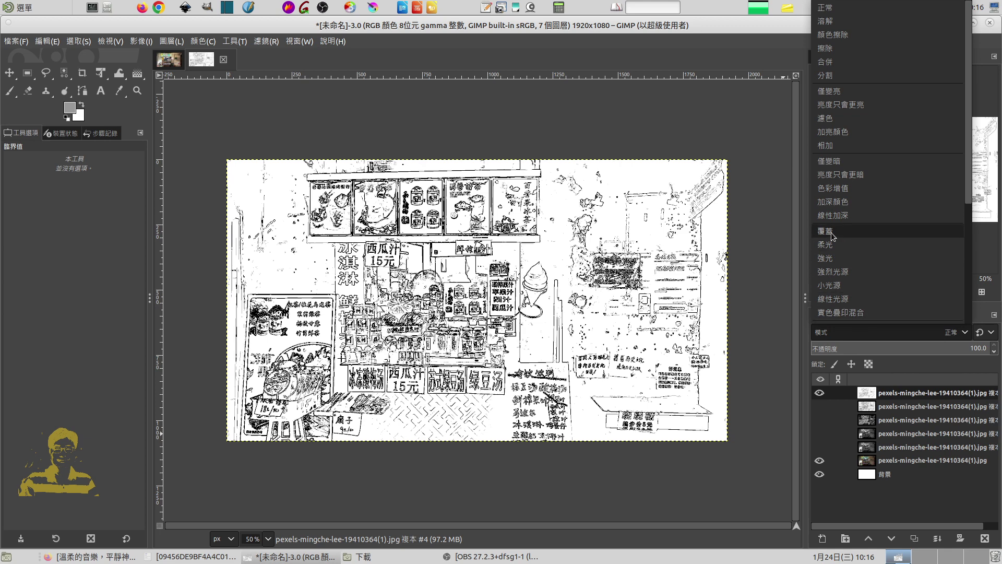
# Step: Set the sketch layer's blend mode to Overlay, then hide and reshow it to compare
pyautogui.click(868, 395)
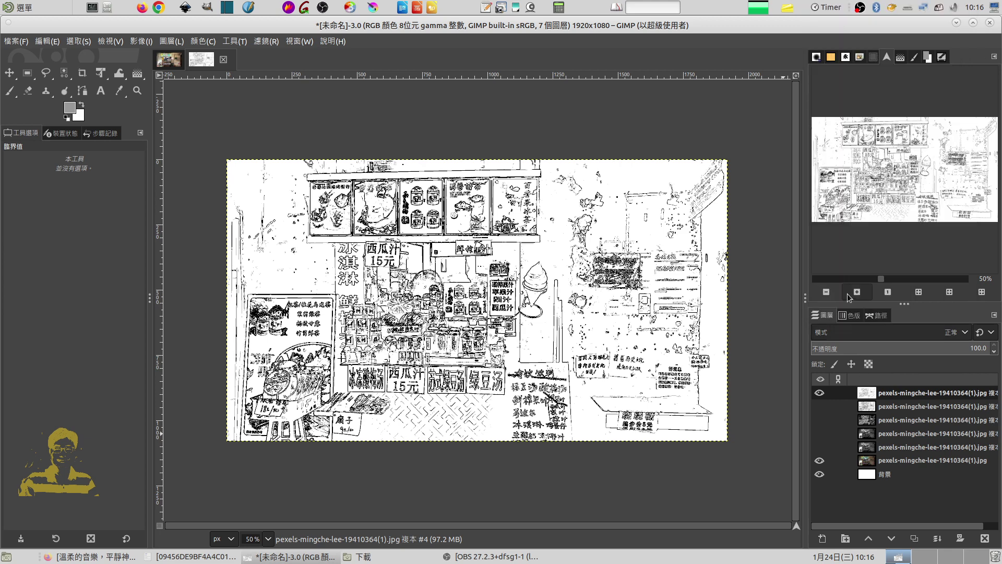
pyautogui.click(936, 342)
pyautogui.click(832, 234)
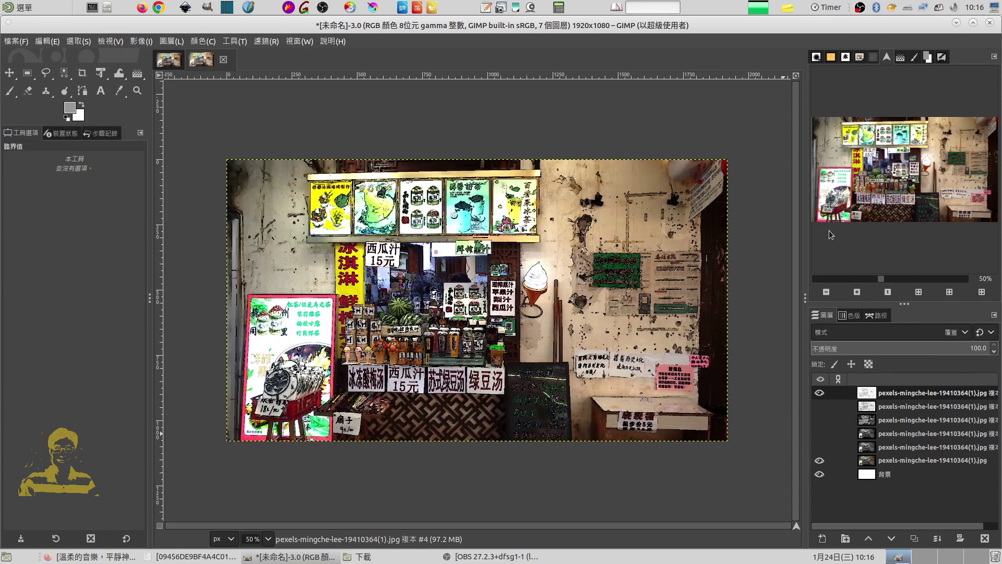
pyautogui.click(819, 393)
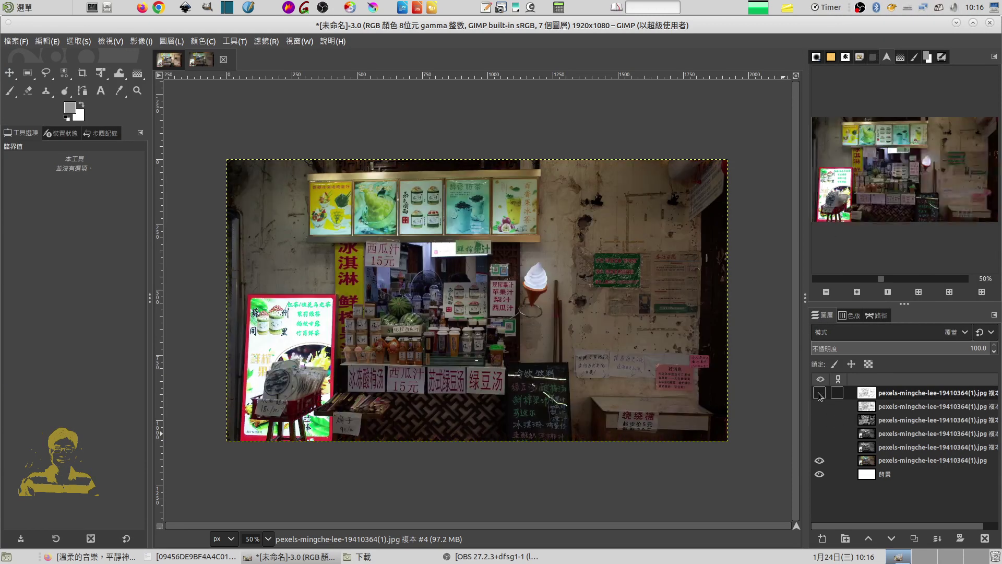
pyautogui.click(820, 393)
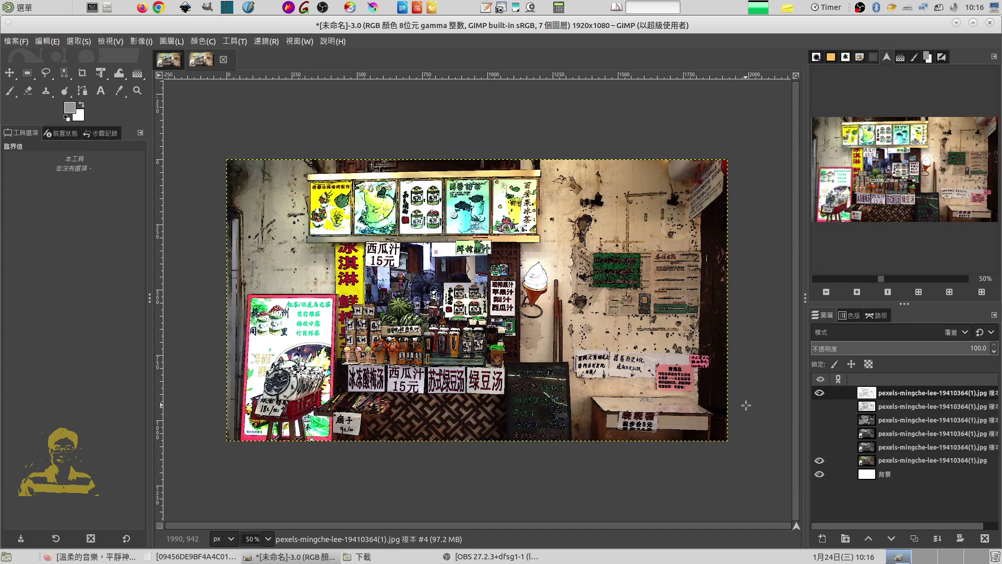
# Step: Hide the second layer and switch the top line layer to 強烈光源 (Vivid Light) blending
pyautogui.click(914, 538)
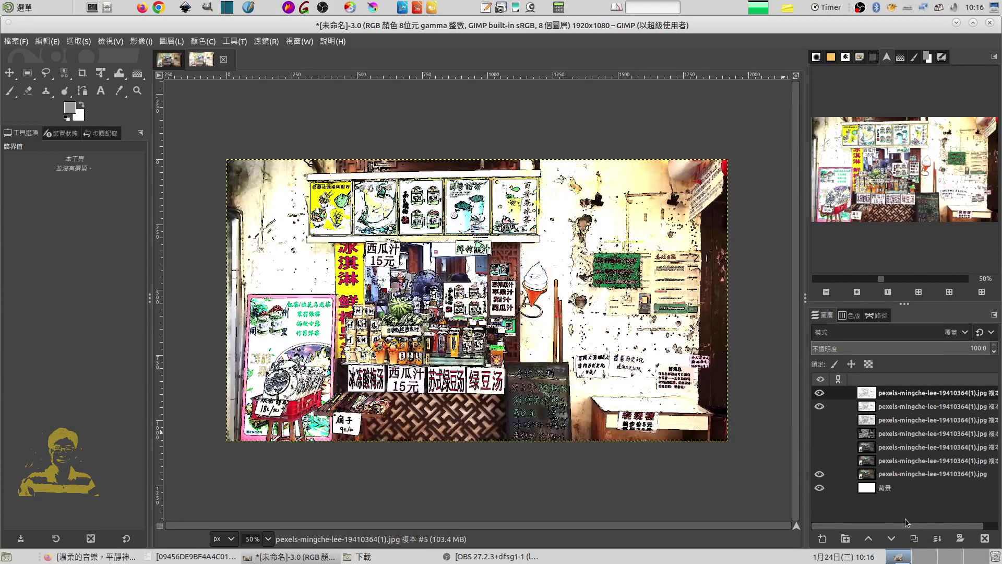
pyautogui.click(820, 406)
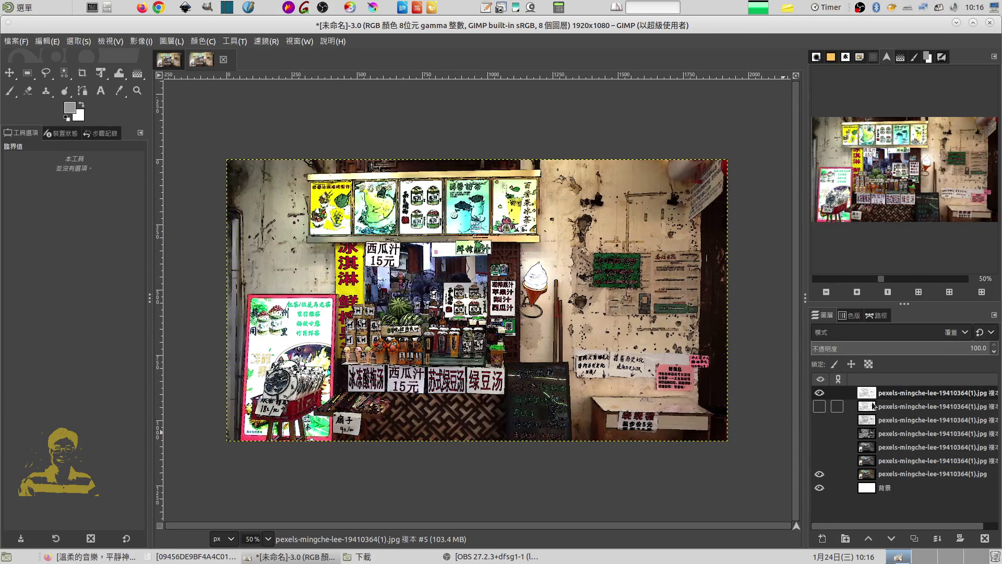
pyautogui.click(949, 333)
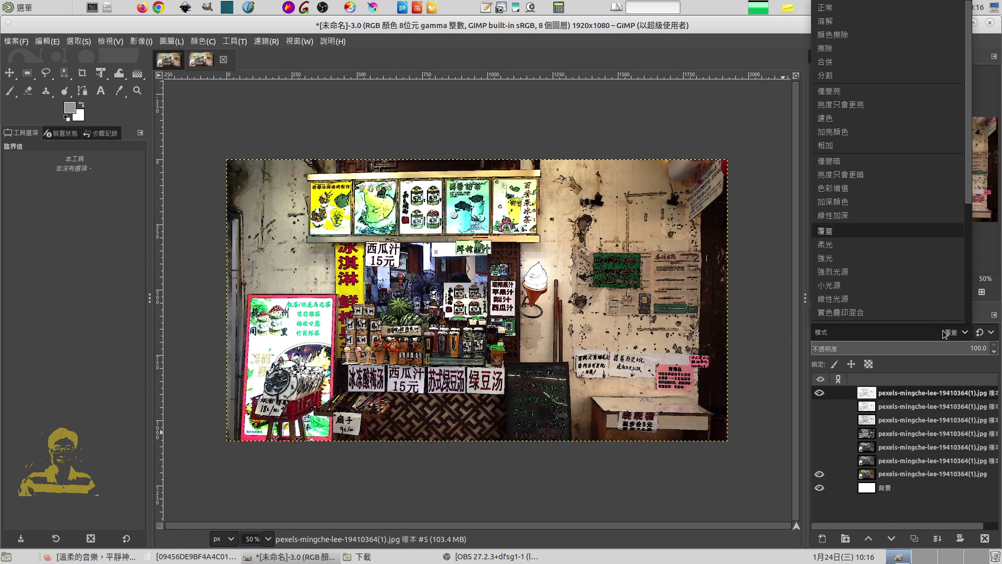
pyautogui.click(838, 272)
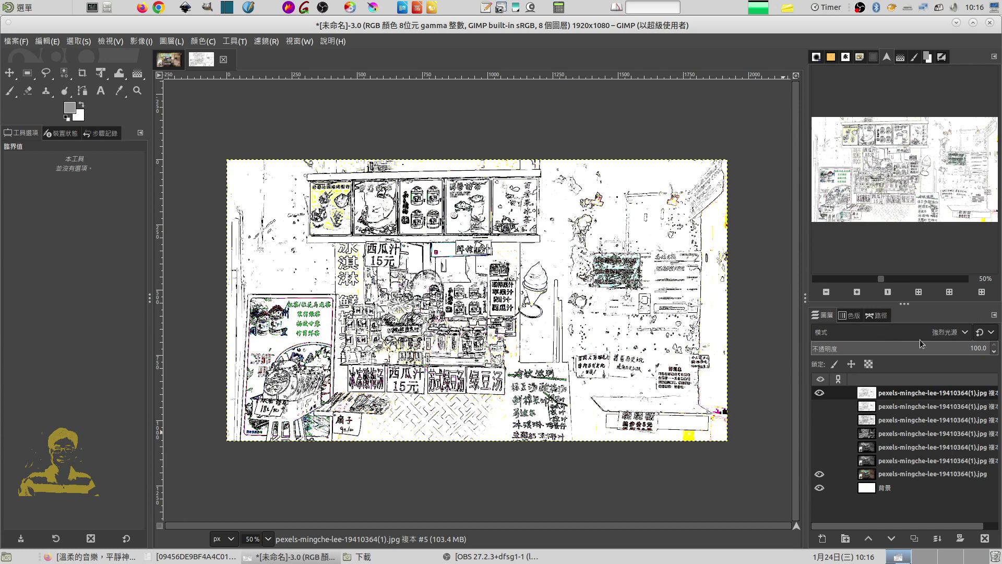
pyautogui.click(960, 334)
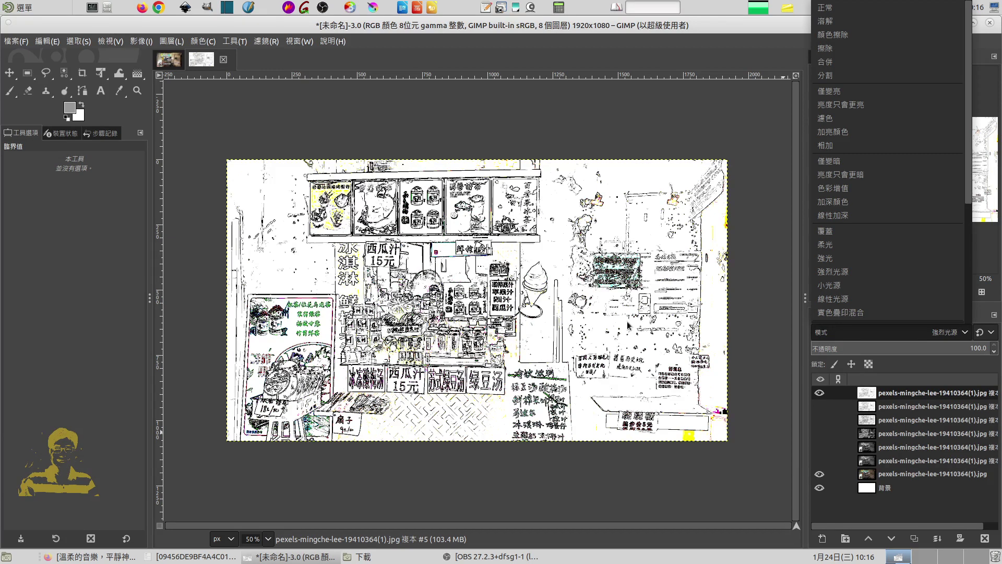
pyautogui.click(778, 309)
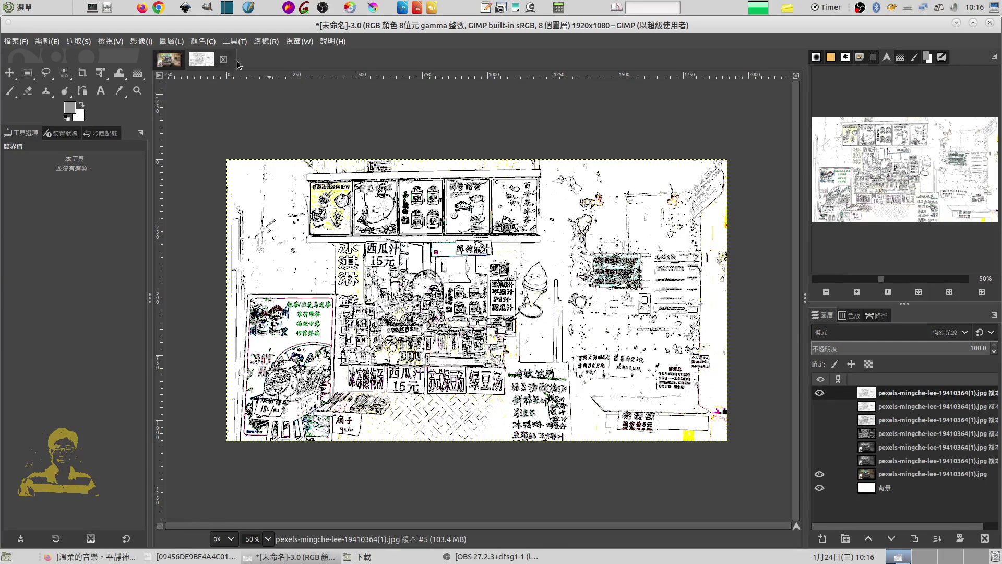
pyautogui.click(200, 42)
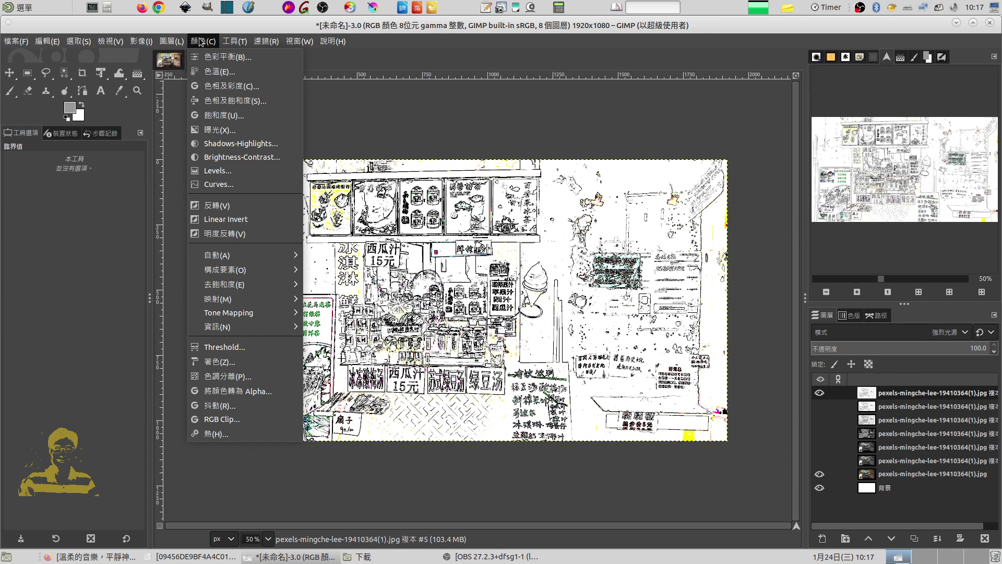
# Step: Try Brightness-Contrast, cancel it, and bring up the Exposure adjustment instead
pyautogui.click(246, 158)
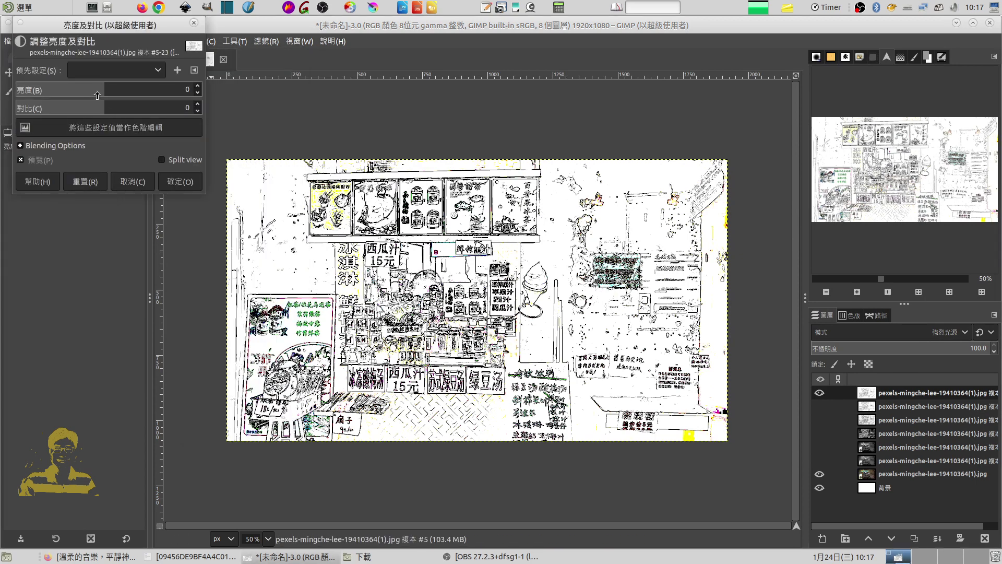
pyautogui.click(136, 182)
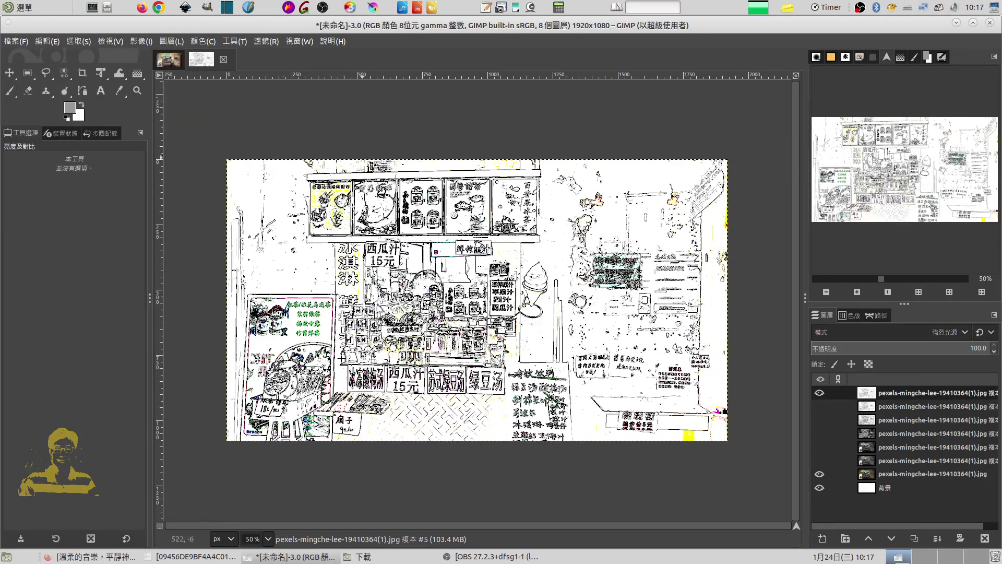
pyautogui.click(203, 41)
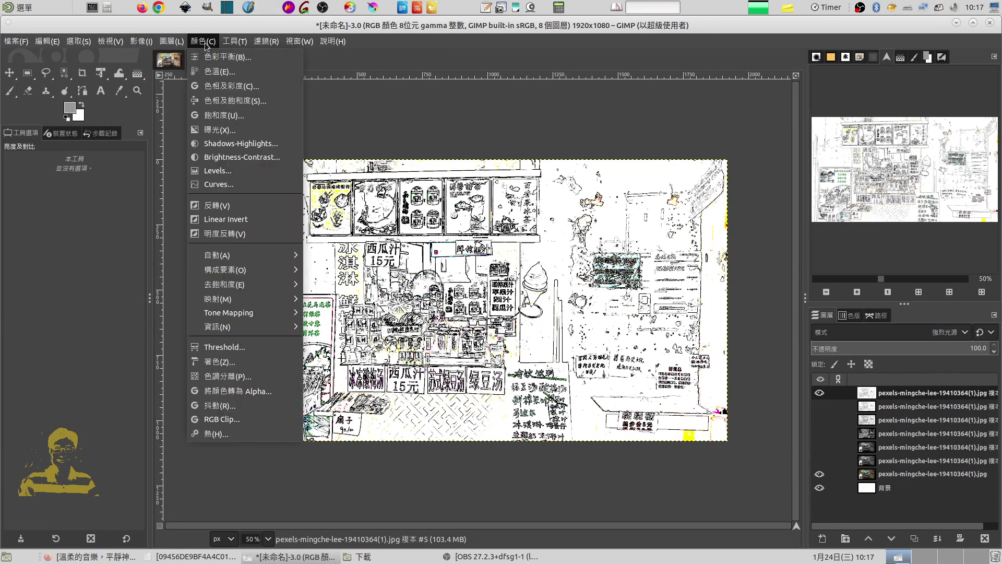
pyautogui.click(237, 130)
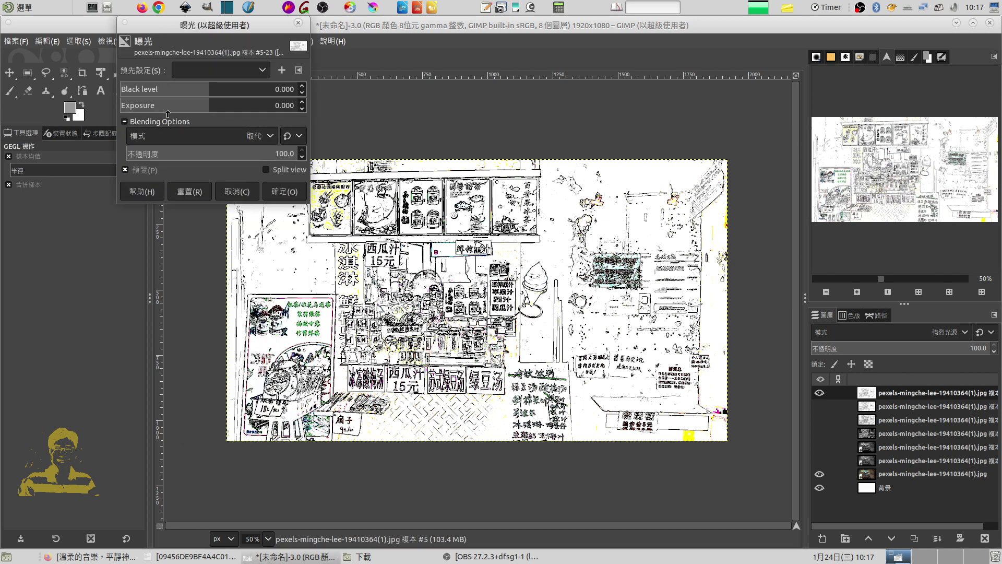
# Step: Lower the sketch layer's exposure step by step to -0.620
pyautogui.click(302, 113)
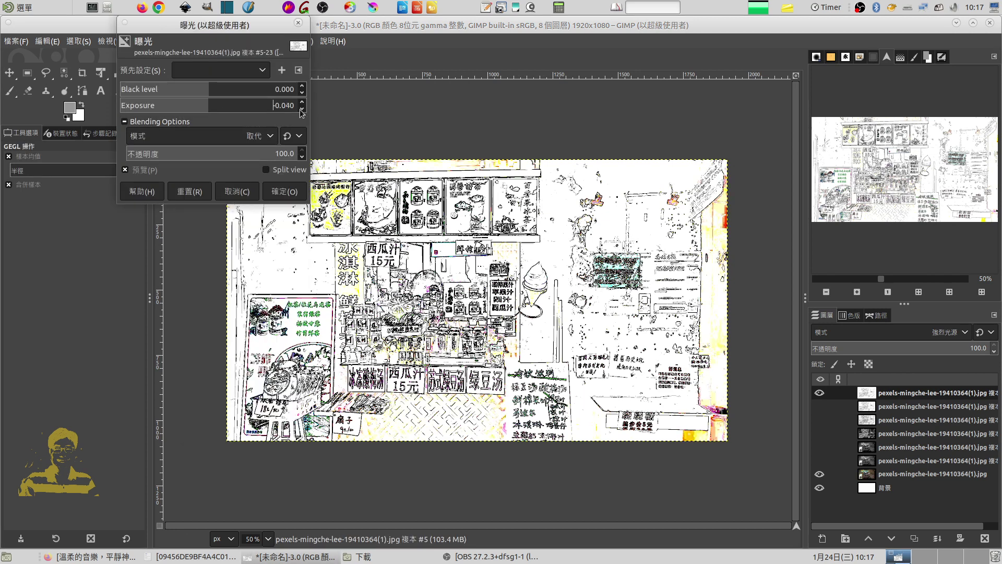
pyautogui.click(301, 113)
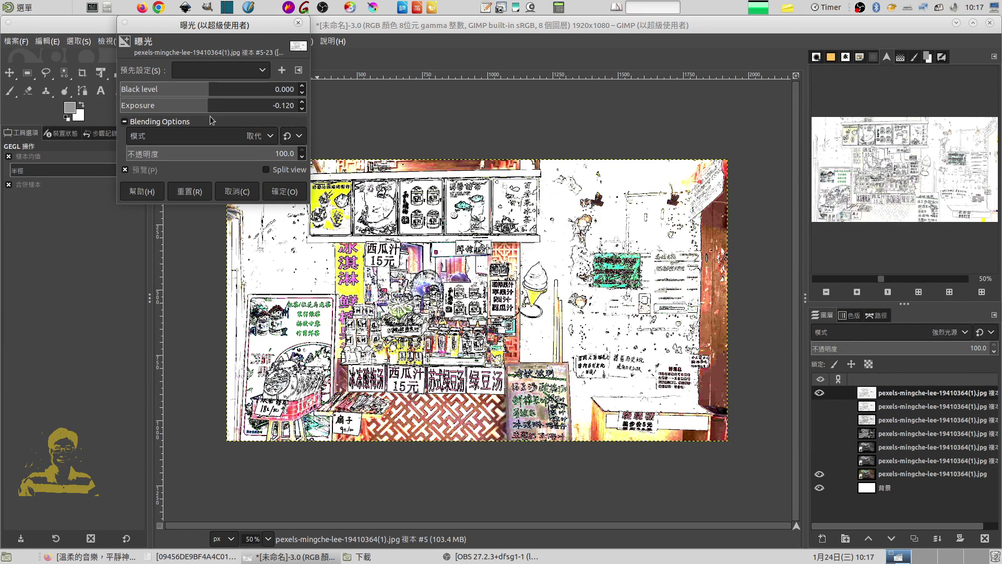
pyautogui.click(303, 108)
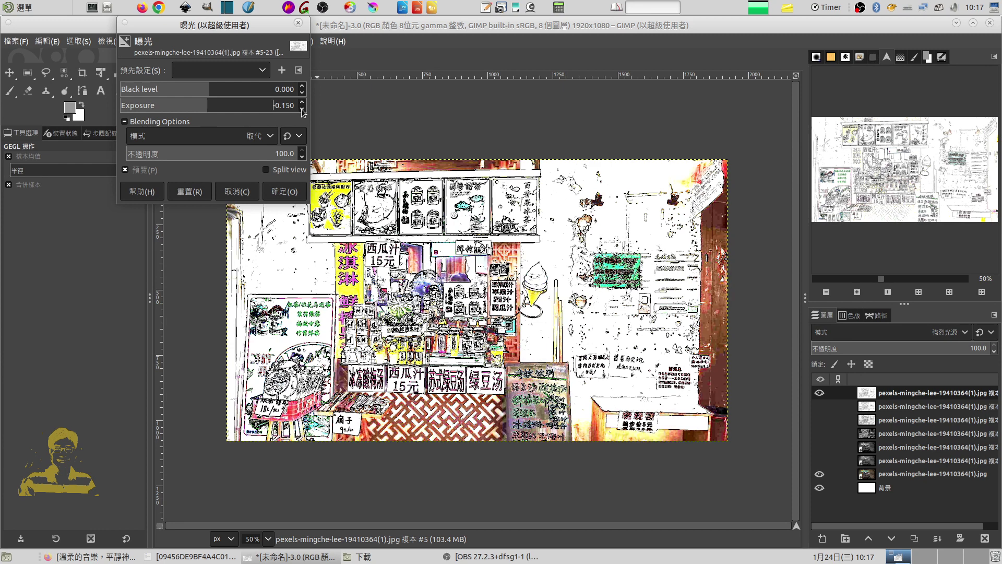
pyautogui.click(302, 108)
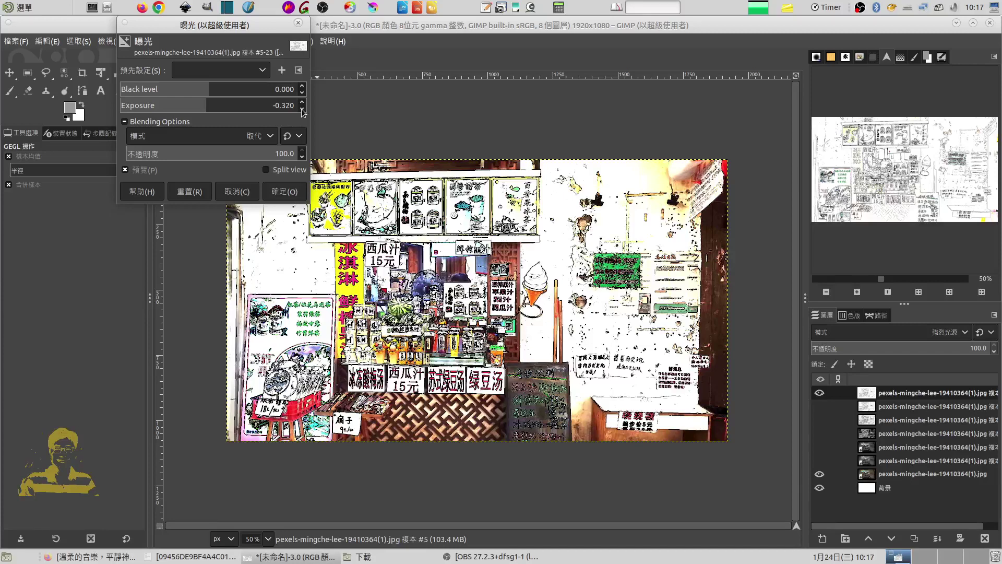
pyautogui.click(303, 109)
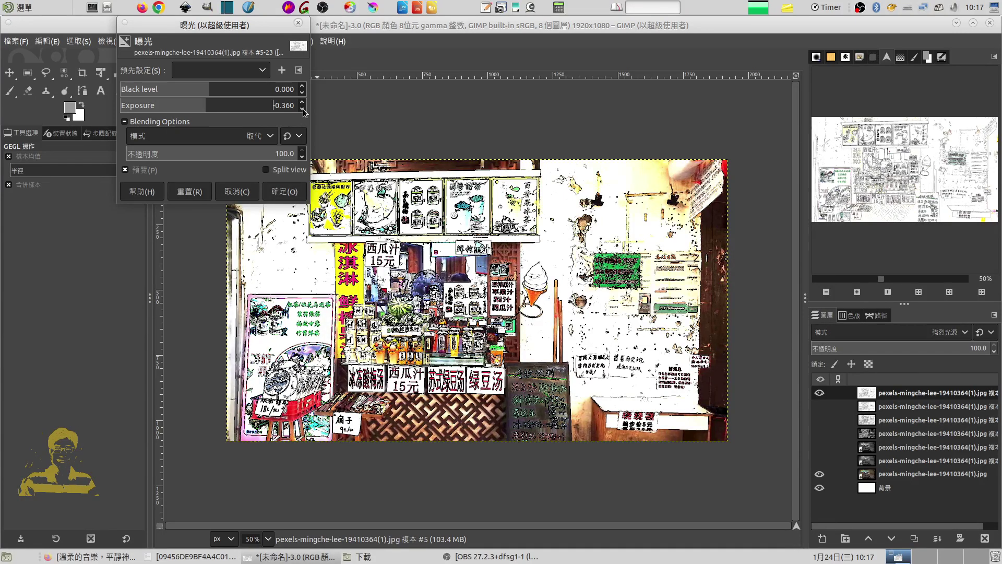
pyautogui.click(303, 108)
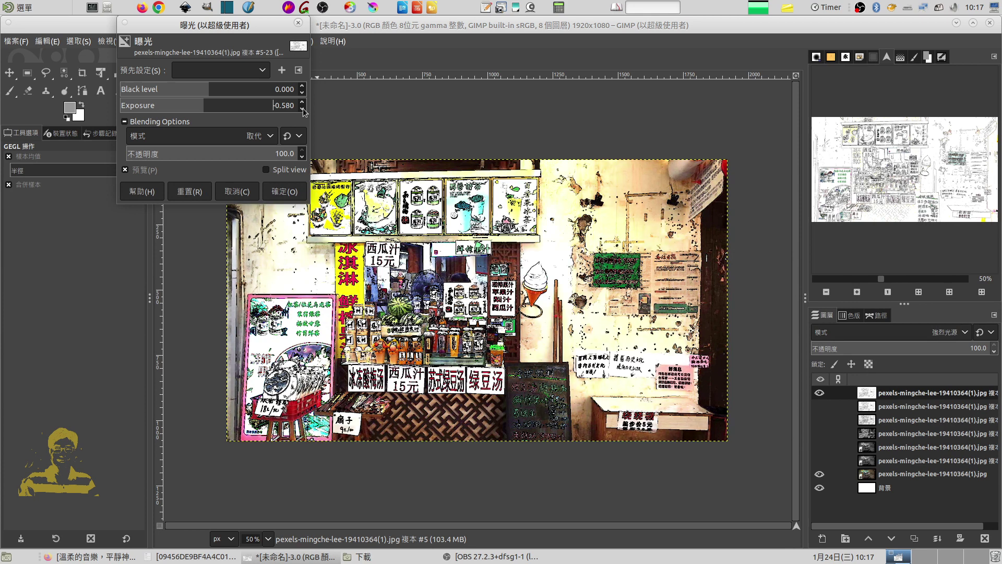
pyautogui.click(303, 109)
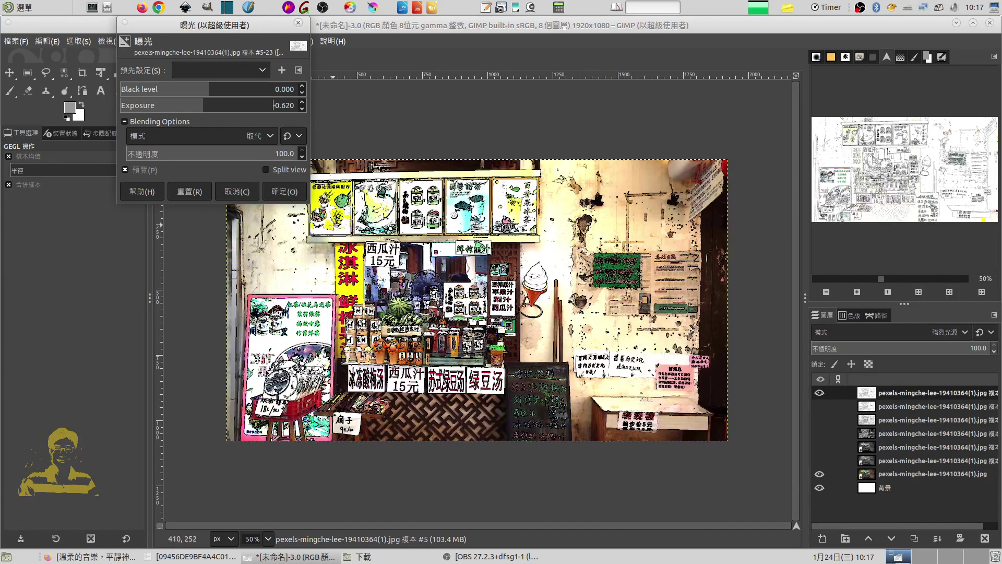
# Step: Apply the -0.620 exposure and toggle the top and second layers to compare them
pyautogui.click(286, 196)
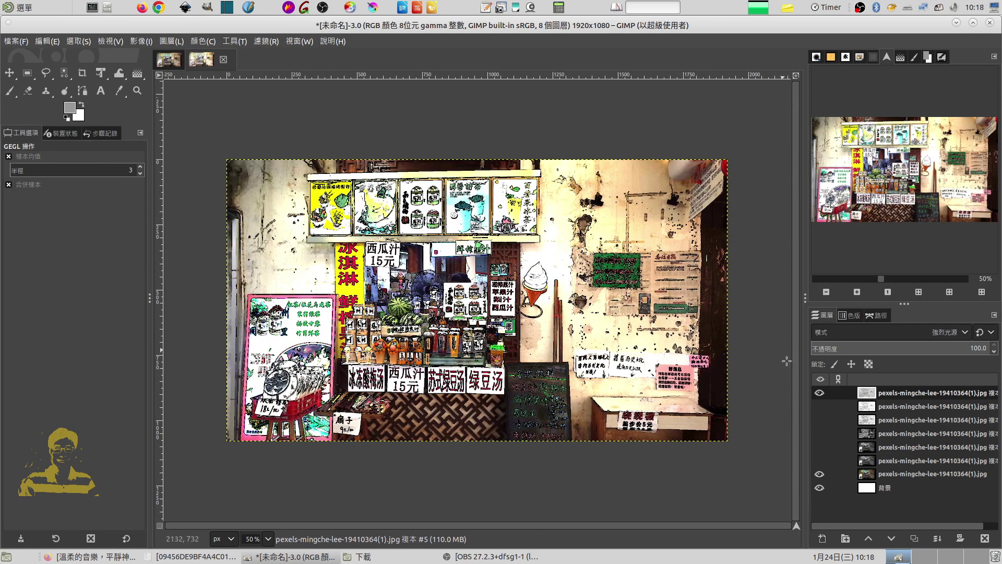
pyautogui.click(820, 406)
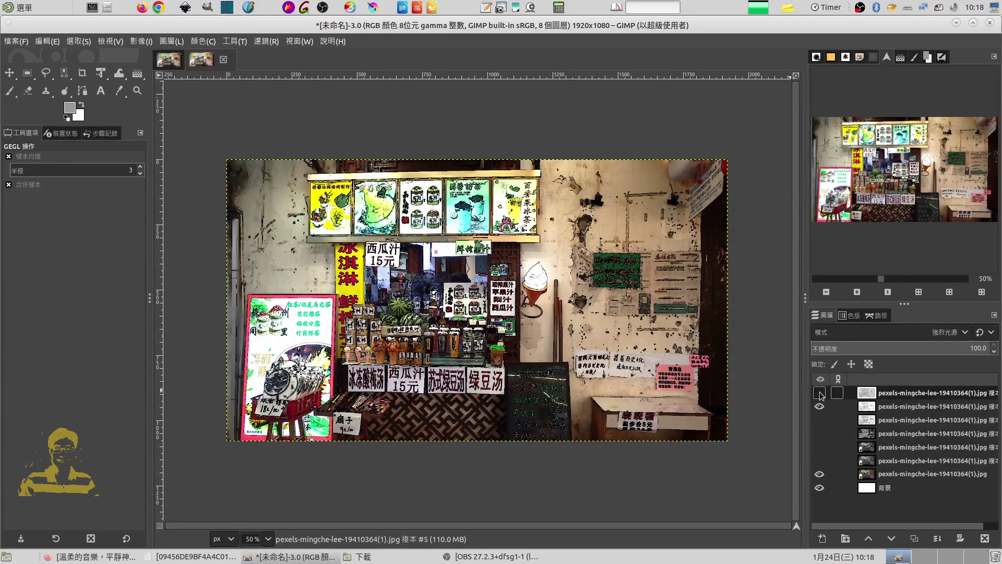
pyautogui.click(820, 393)
pyautogui.click(819, 407)
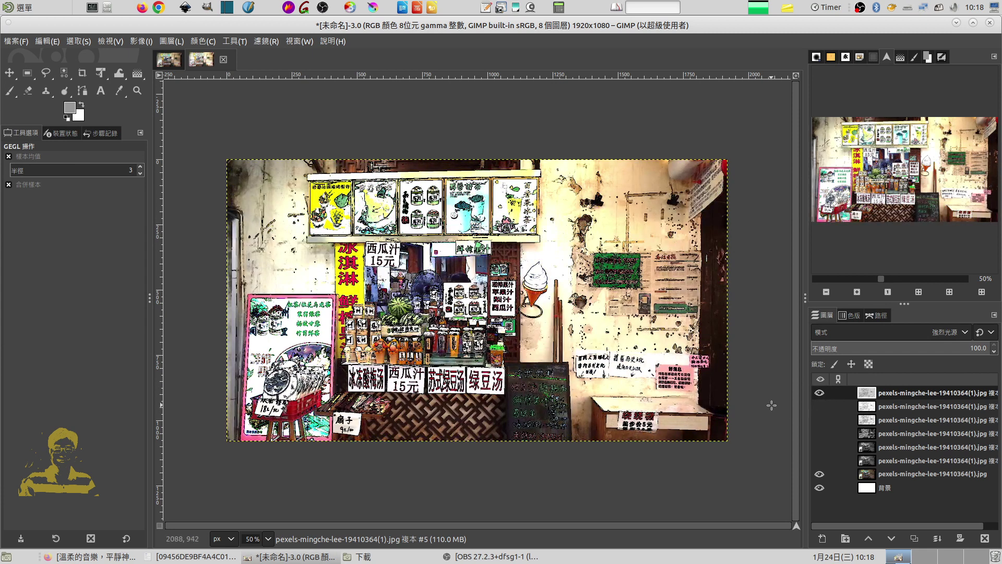
pyautogui.click(821, 407)
pyautogui.click(860, 9)
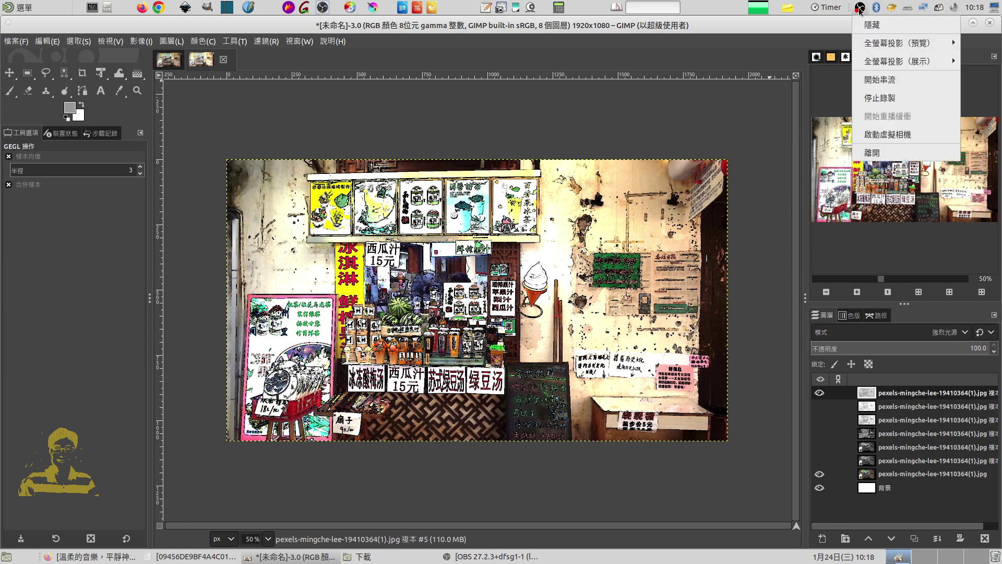